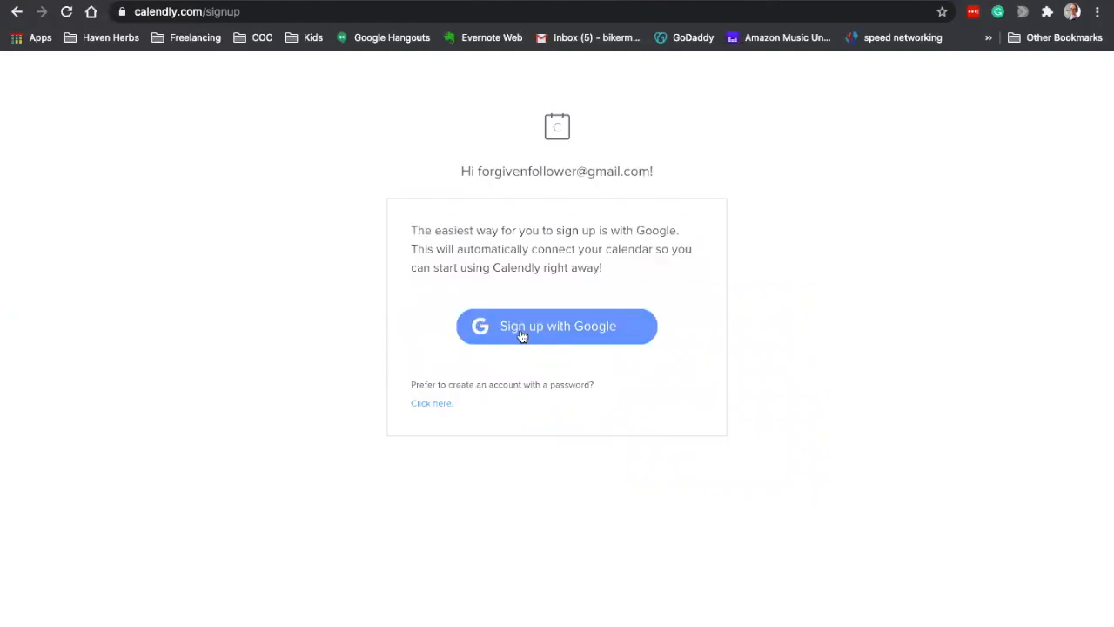
Start an email sign-up, entering the full name and Chrome's suggested strong password.
{"action": "left_click", "coordinate": [445, 408]}
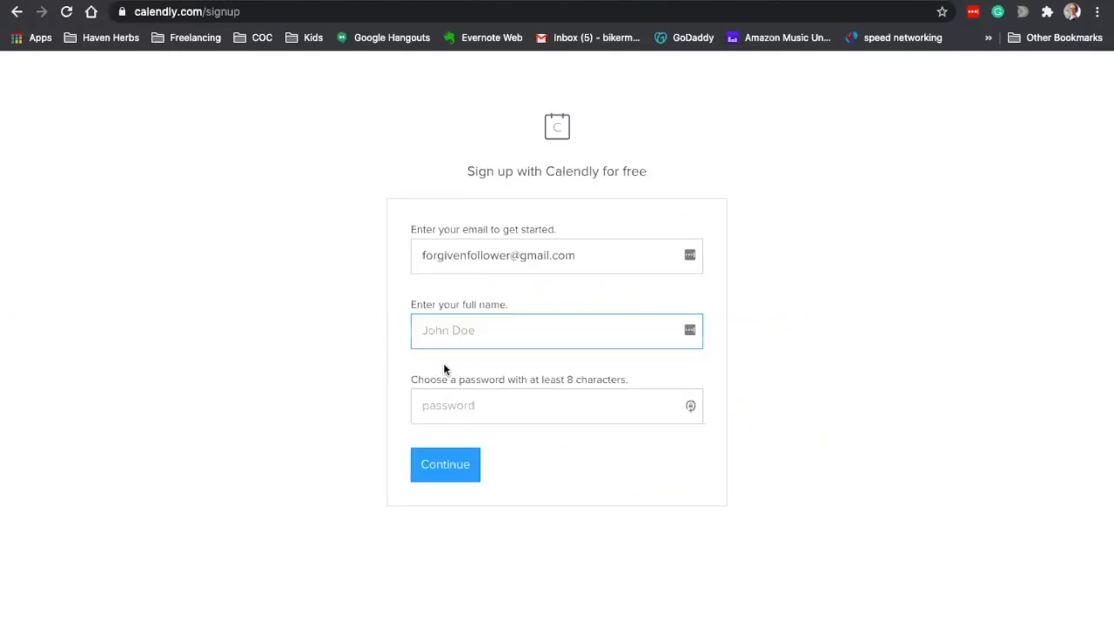
{"action": "type", "text": "B"}
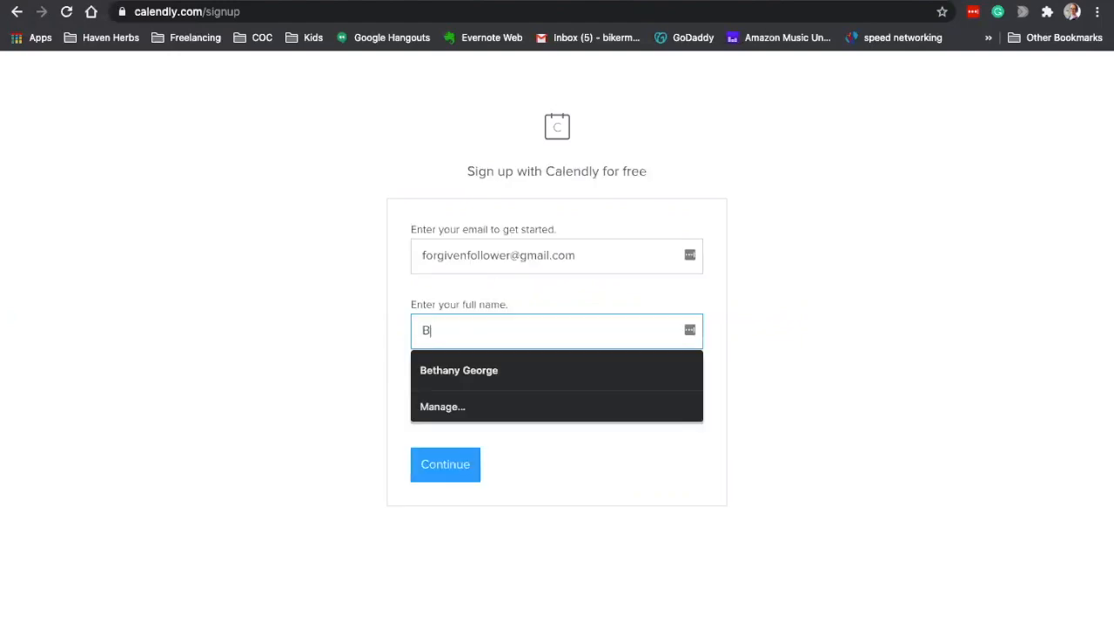
{"action": "type", "text": "ethany George"}
{"action": "left_click", "coordinate": [489, 368]}
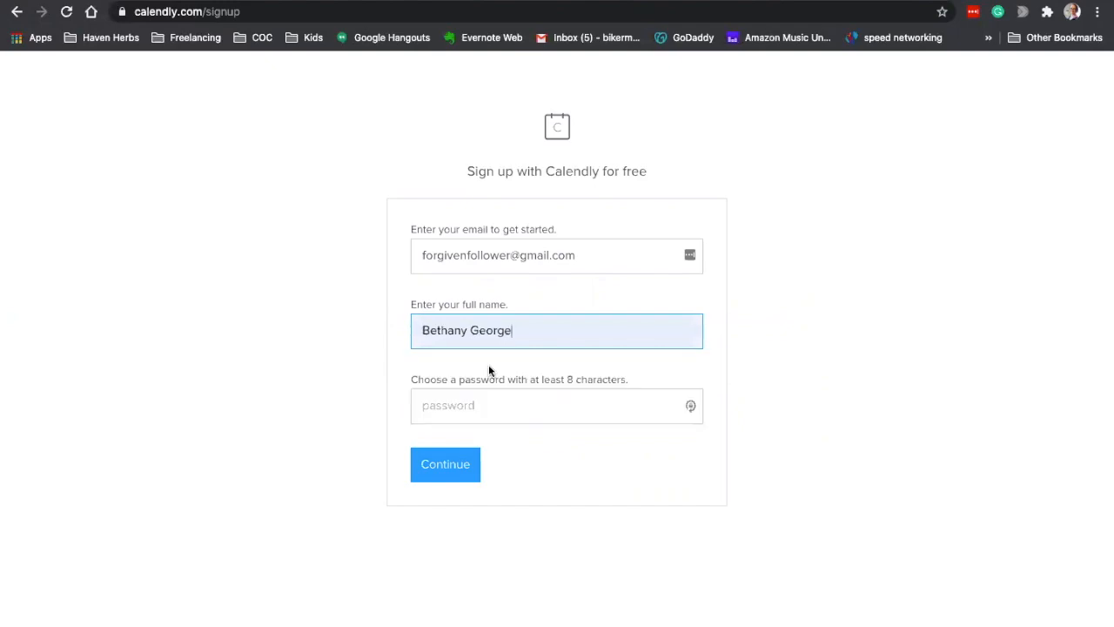
{"action": "left_click", "coordinate": [482, 407]}
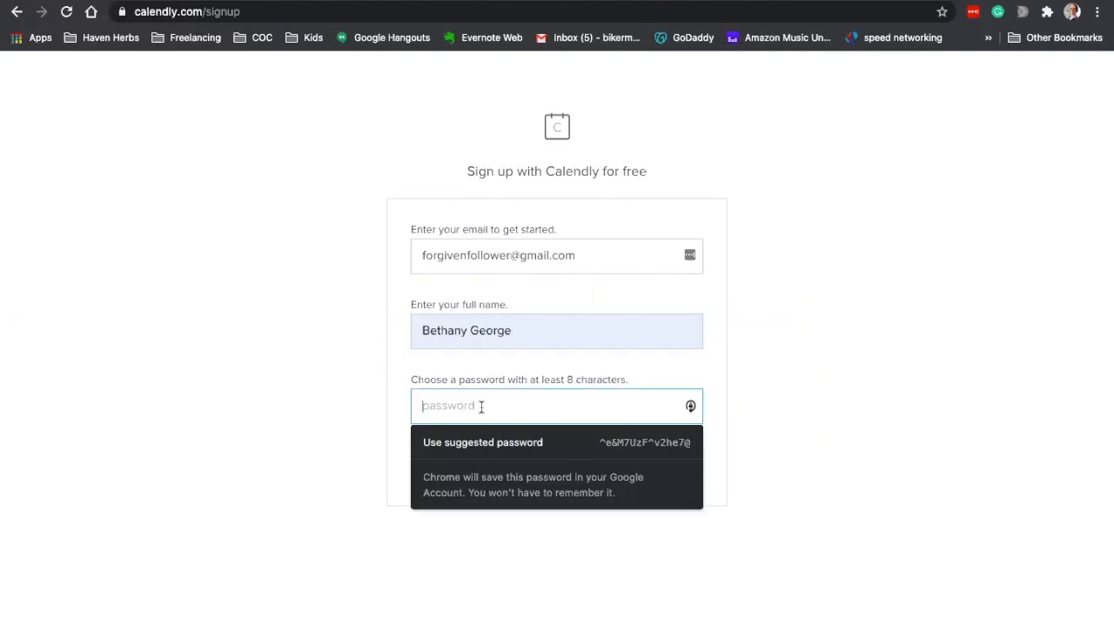
{"action": "left_click", "coordinate": [479, 443]}
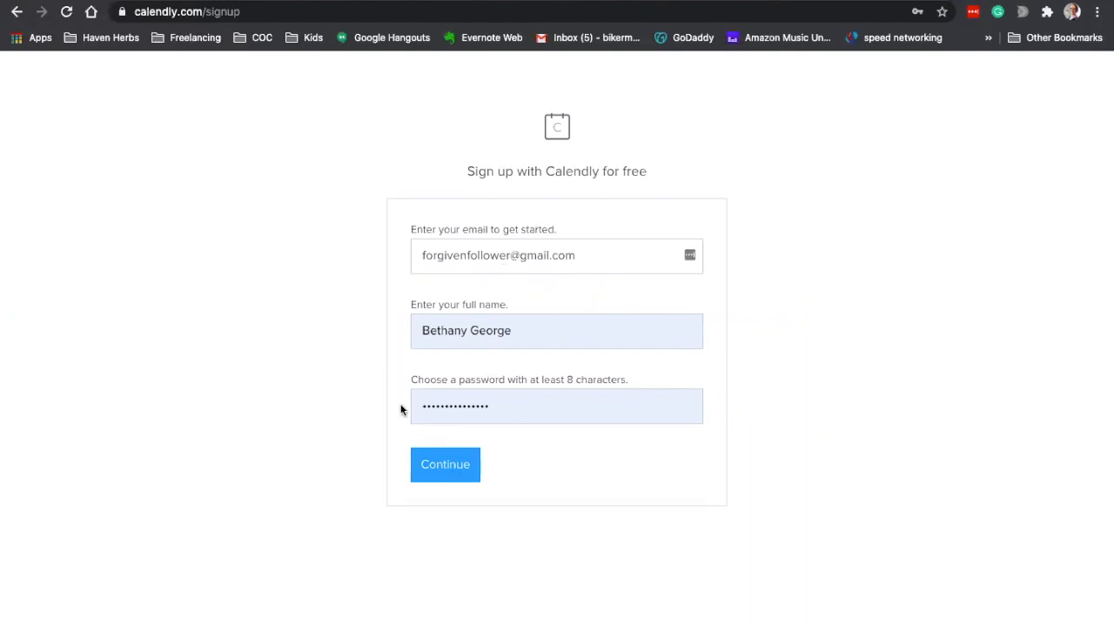
Submit the sign-up, save the login in the password manager, and confirm the email address.
{"action": "left_click", "coordinate": [456, 473]}
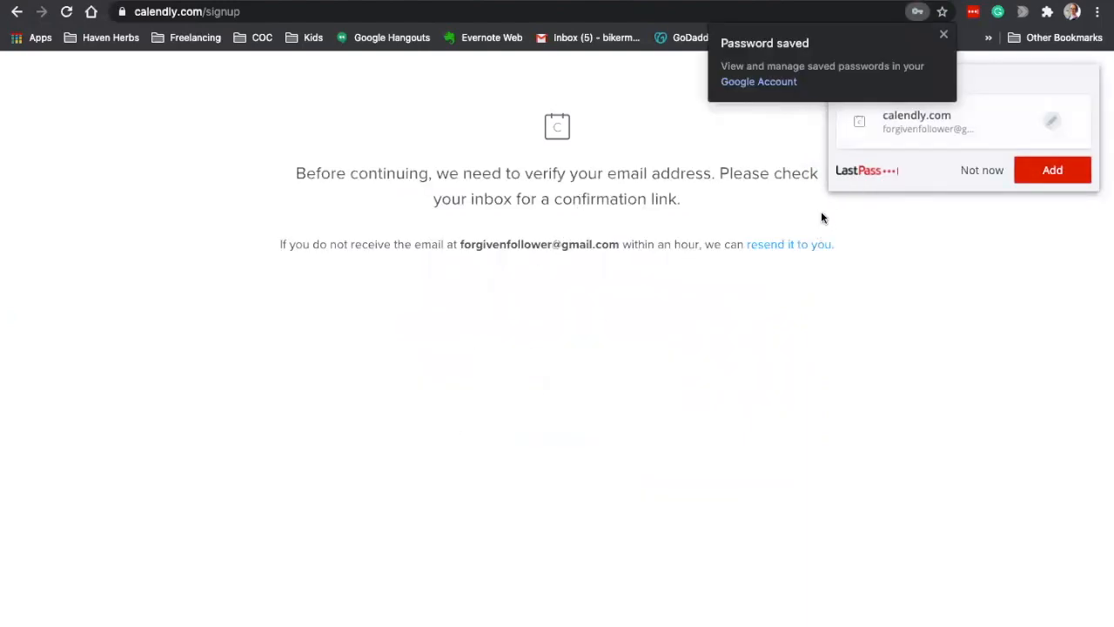
{"action": "left_click", "coordinate": [1034, 181]}
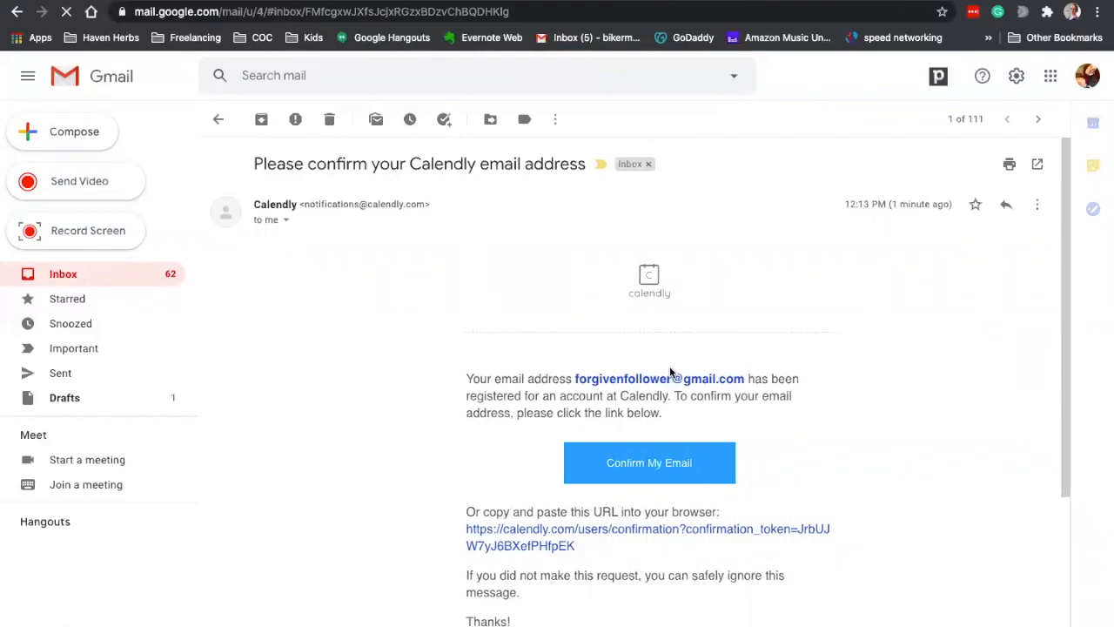
{"action": "left_click", "coordinate": [657, 474]}
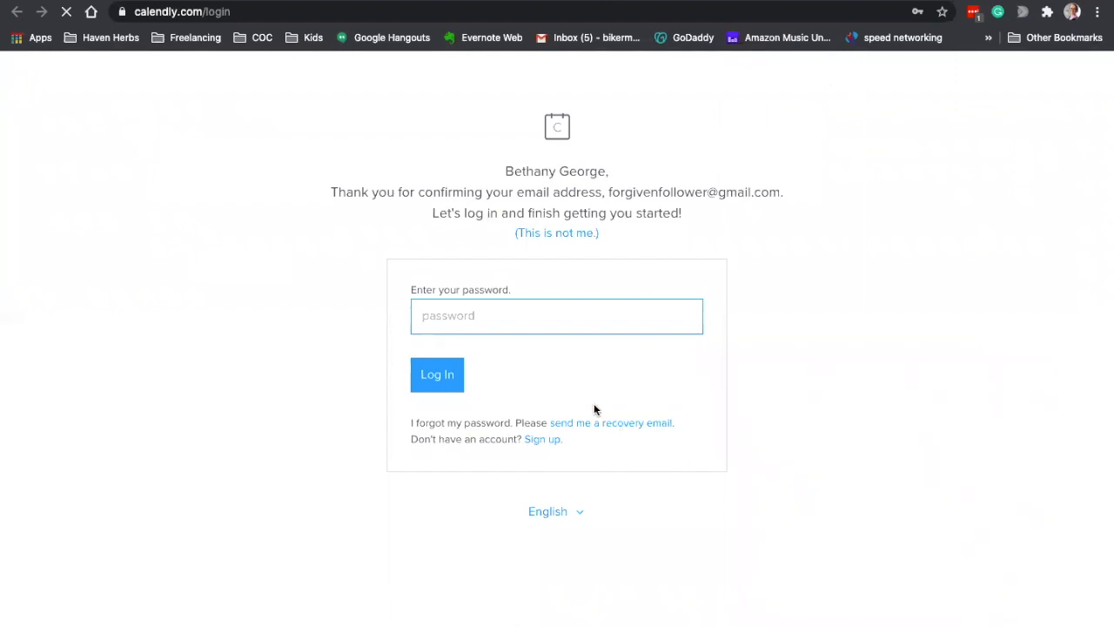
Log in and replace the default booking URL with the slug 'anysbusiness'.
{"action": "left_click", "coordinate": [442, 377]}
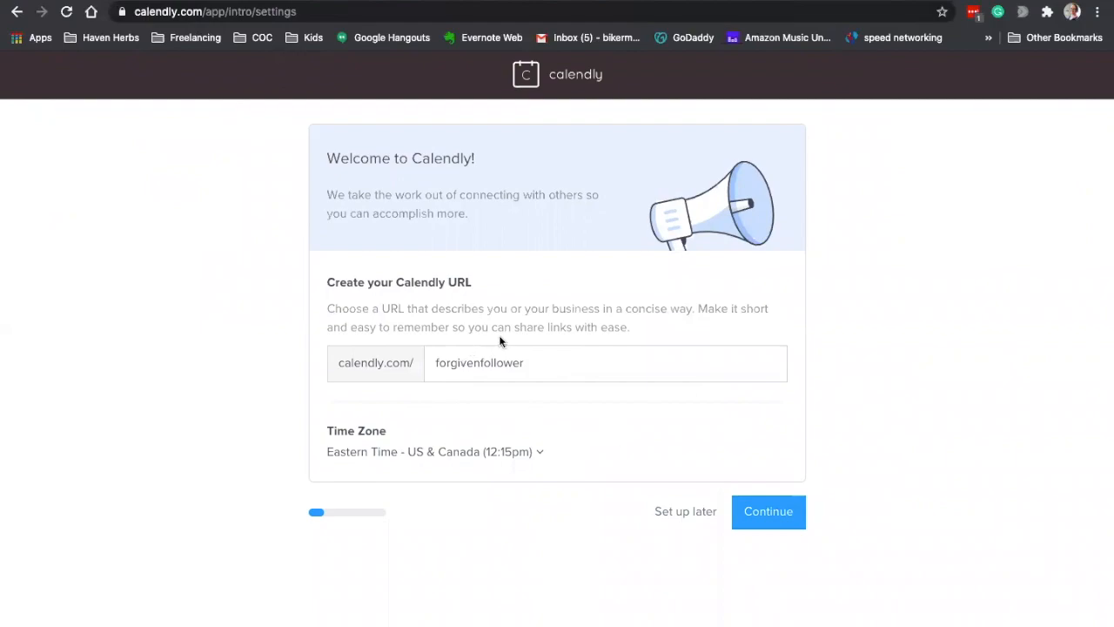
{"action": "double_click", "coordinate": [500, 364]}
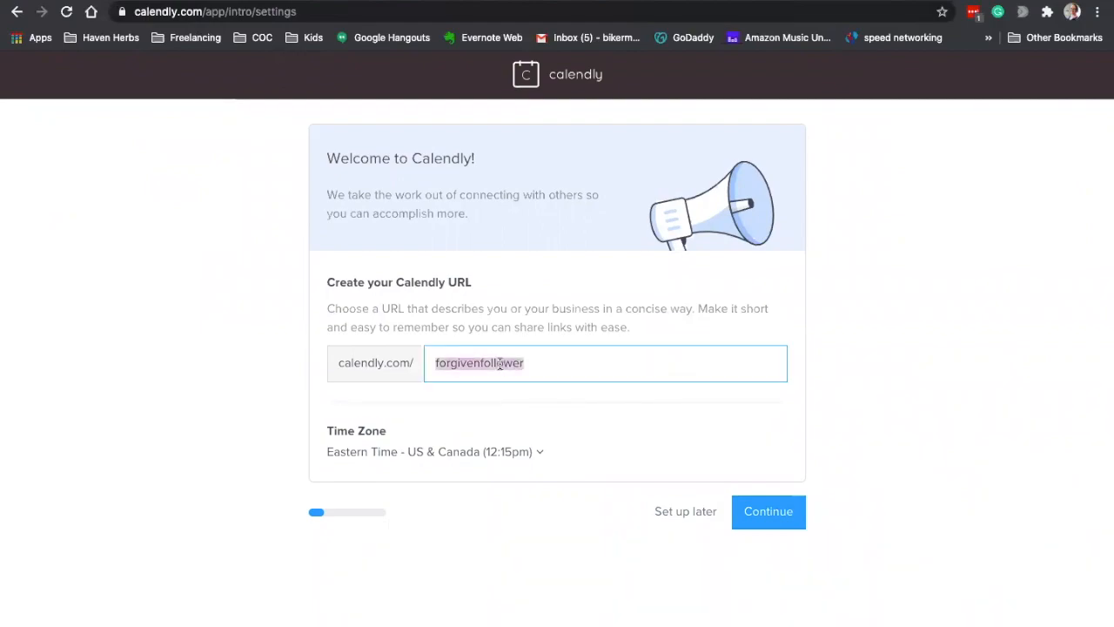
{"action": "type", "text": "bethany"}
{"action": "key", "text": "BackSpace"}
{"action": "key", "text": "BackSpace"}
{"action": "key", "text": "BackSpace"}
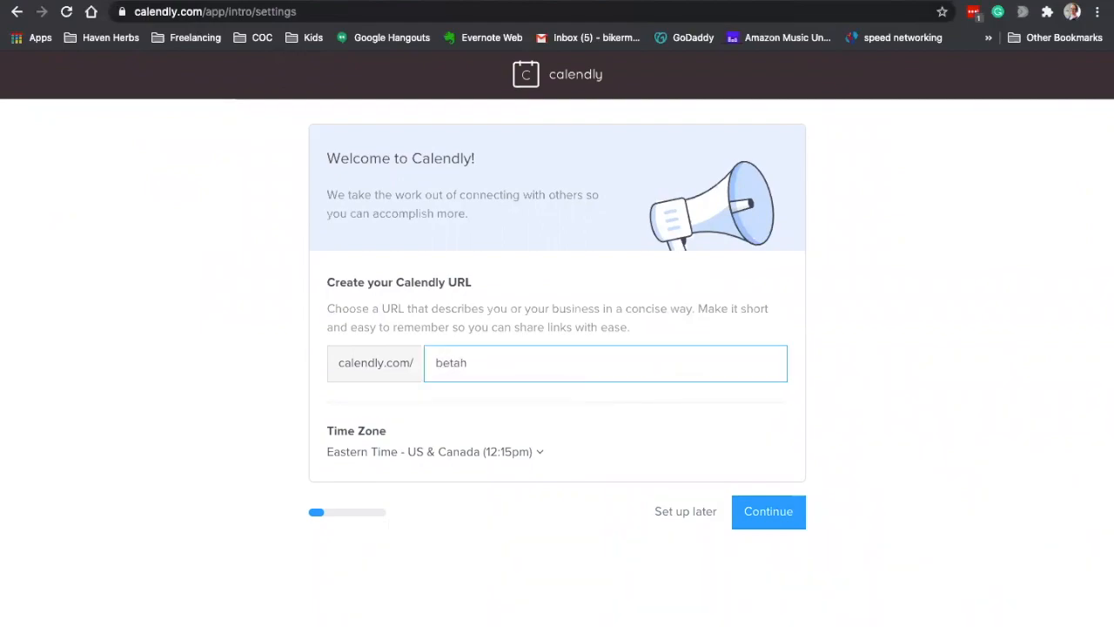
{"action": "type", "text": "any"}
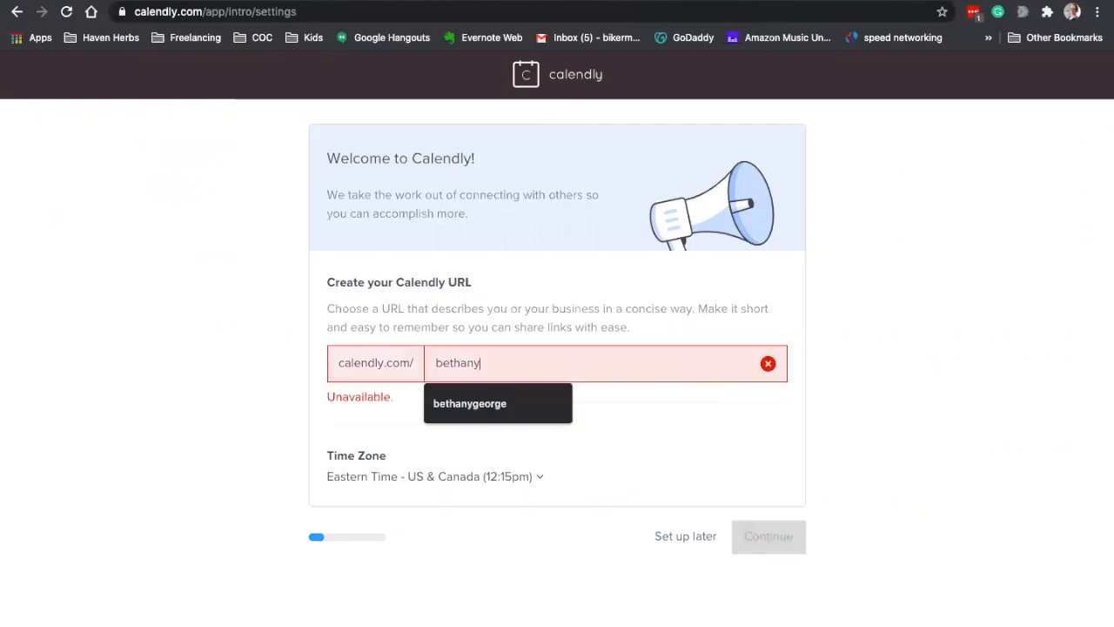
{"action": "type", "text": "sbusiness"}
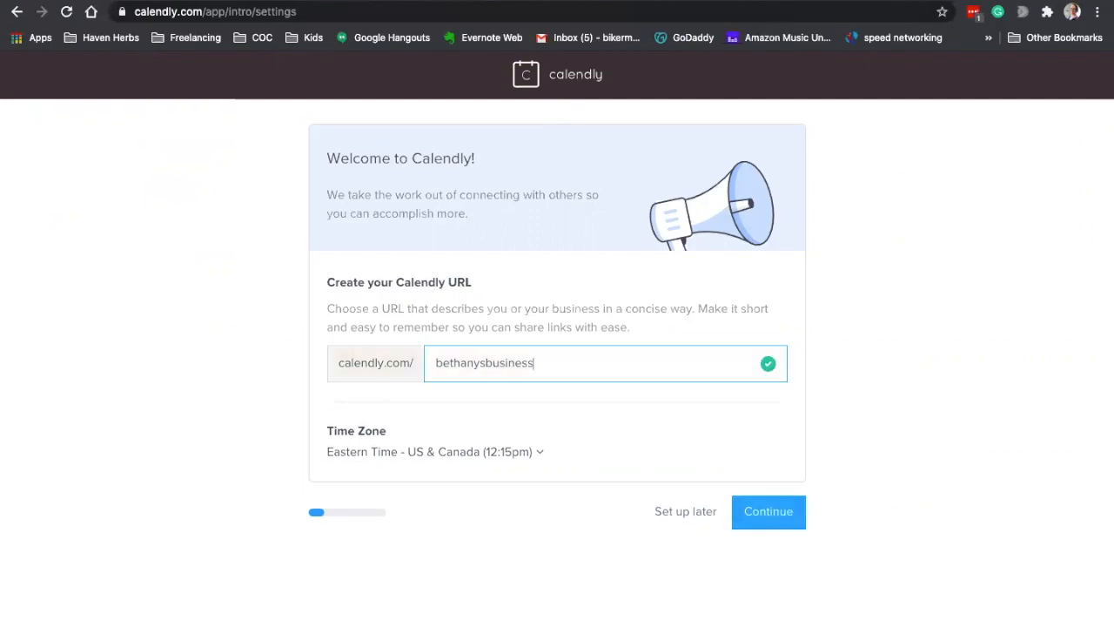
{"action": "left_click", "coordinate": [776, 522]}
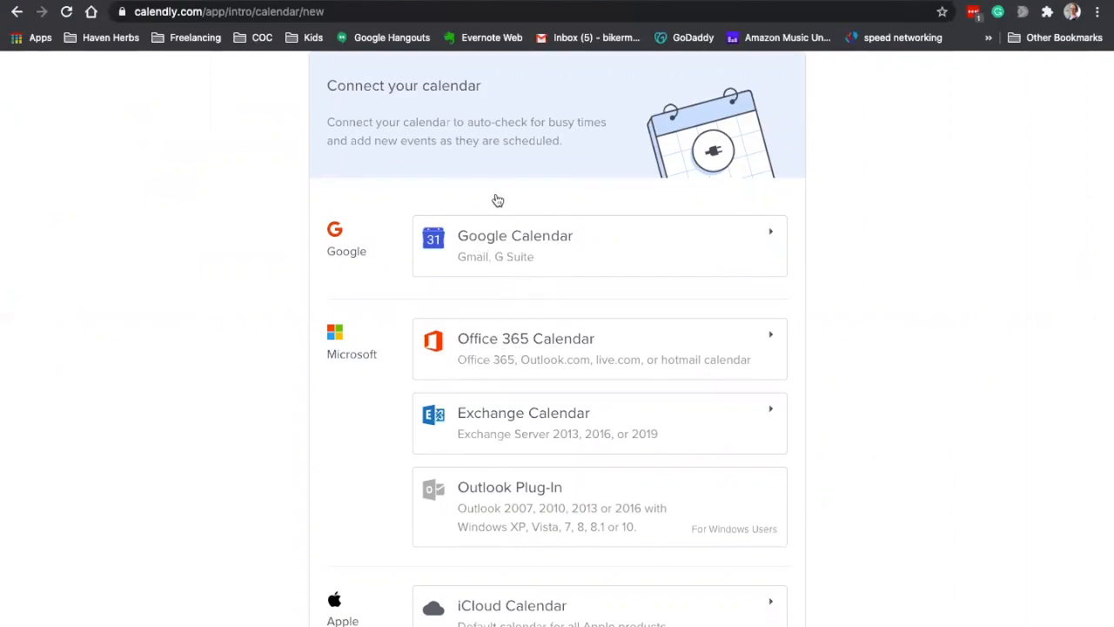
Connect the chosen Google account's calendar and grant Calendly access.
{"action": "left_click", "coordinate": [492, 254]}
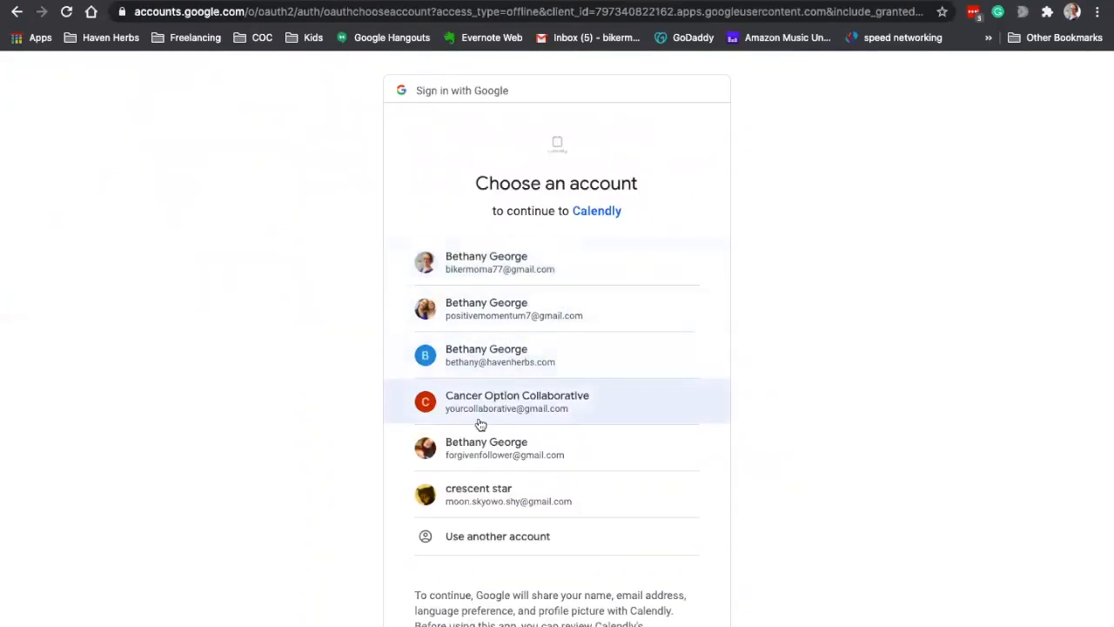
{"action": "left_click", "coordinate": [472, 451]}
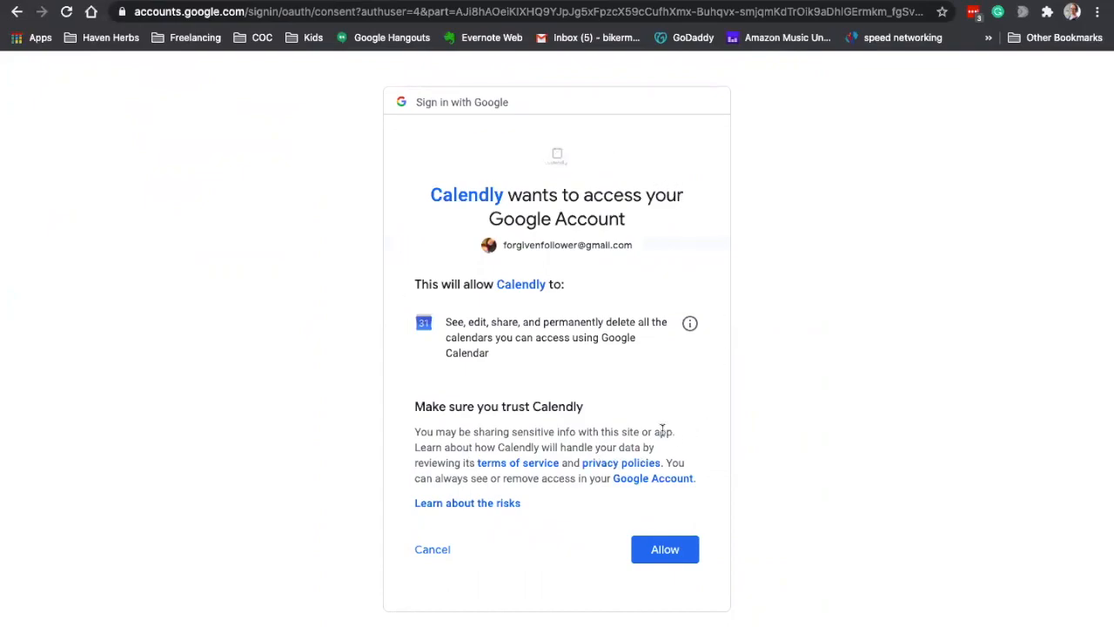
{"action": "left_click", "coordinate": [669, 549]}
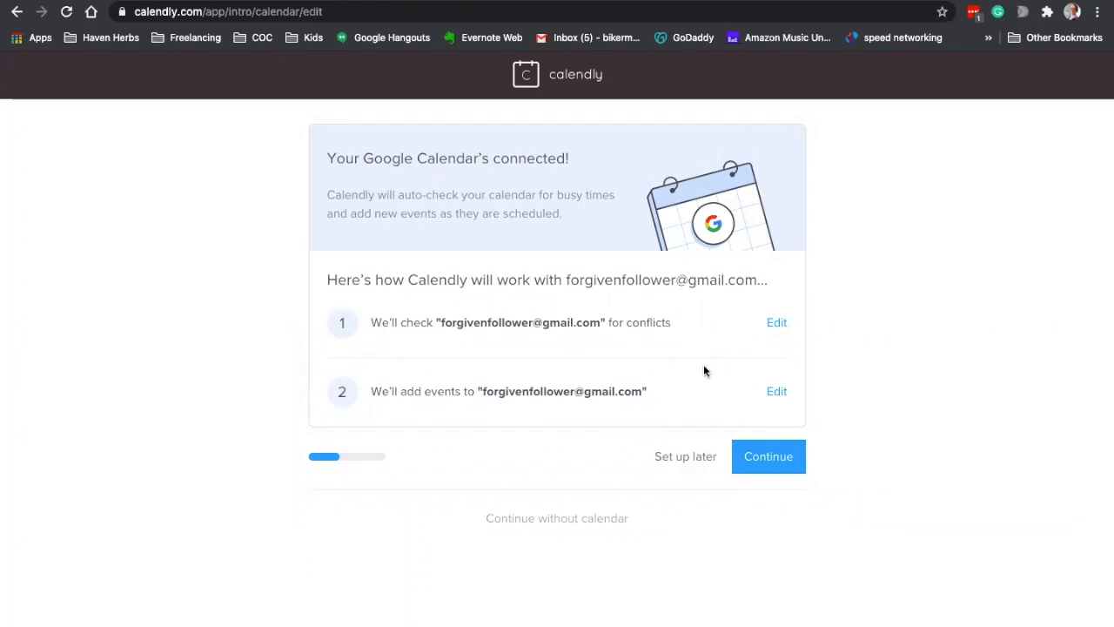
Keep Monday–Friday 9:00am–5:00pm availability, pick the Freelance + Consultant role, and finish onboarding.
{"action": "left_click", "coordinate": [767, 461]}
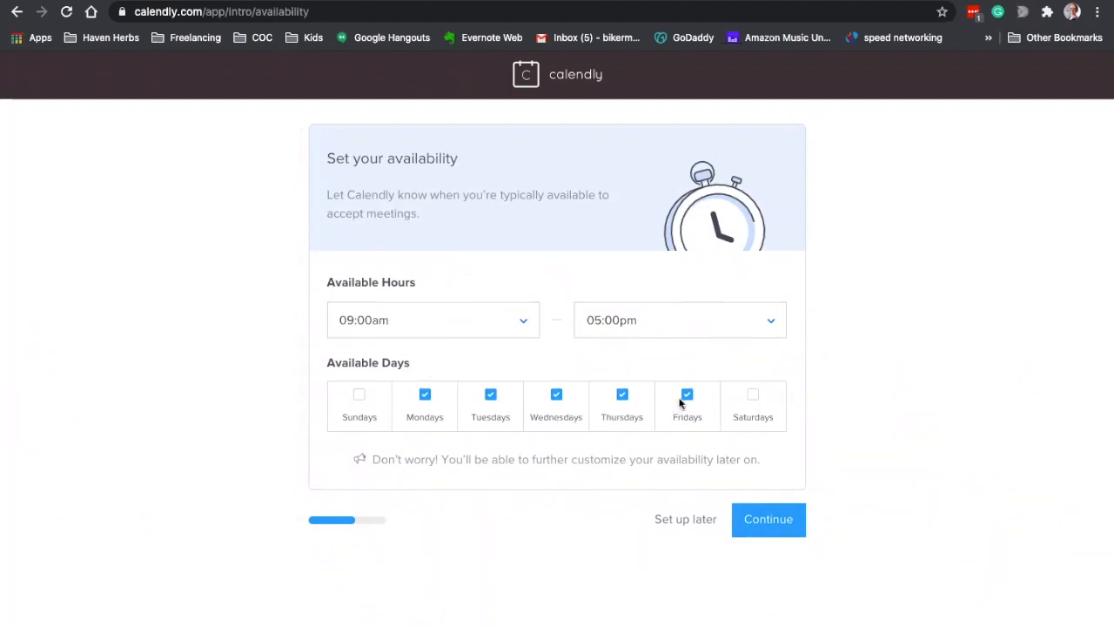
{"action": "left_click", "coordinate": [765, 527]}
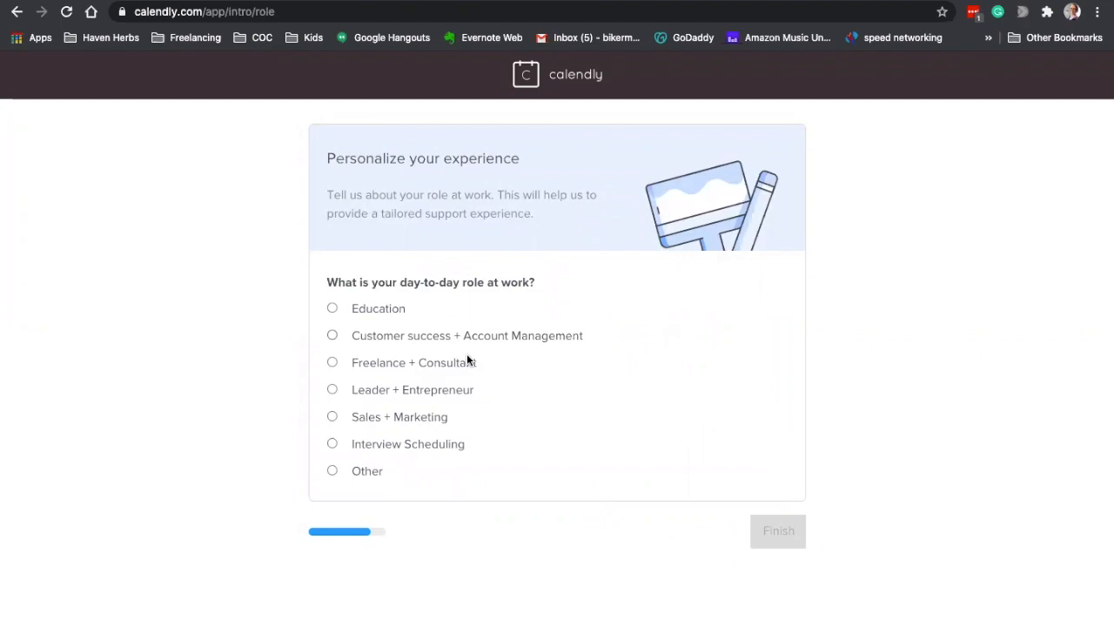
{"action": "left_click", "coordinate": [414, 362]}
{"action": "left_click", "coordinate": [776, 537]}
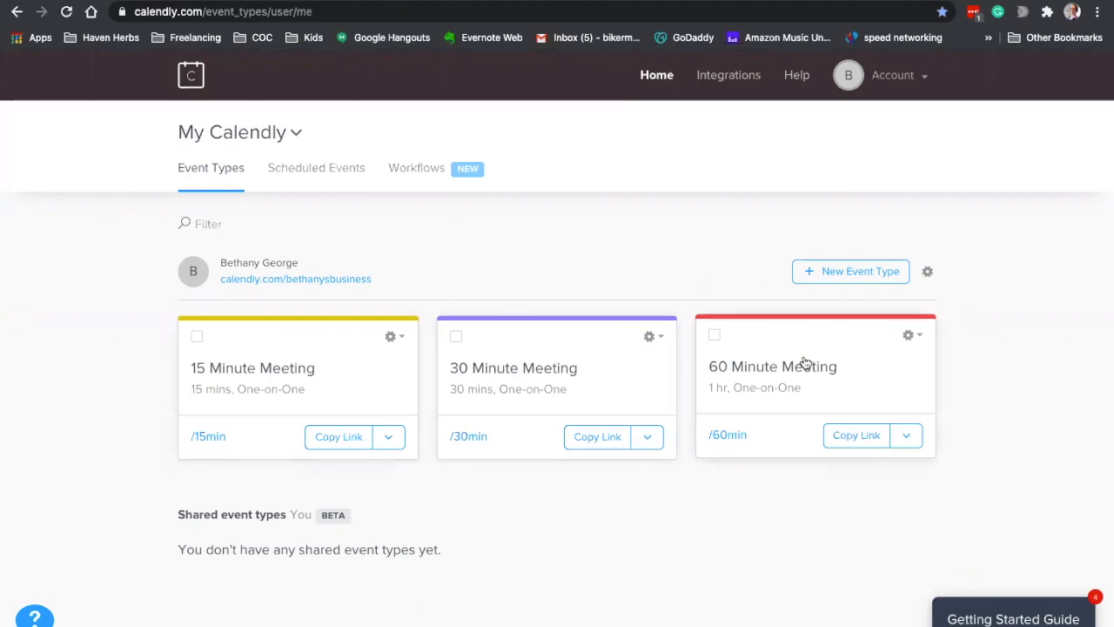
Rename the 30 Minute Meeting event to '30 Get To Know You Meeting'.
{"action": "left_click", "coordinate": [547, 382]}
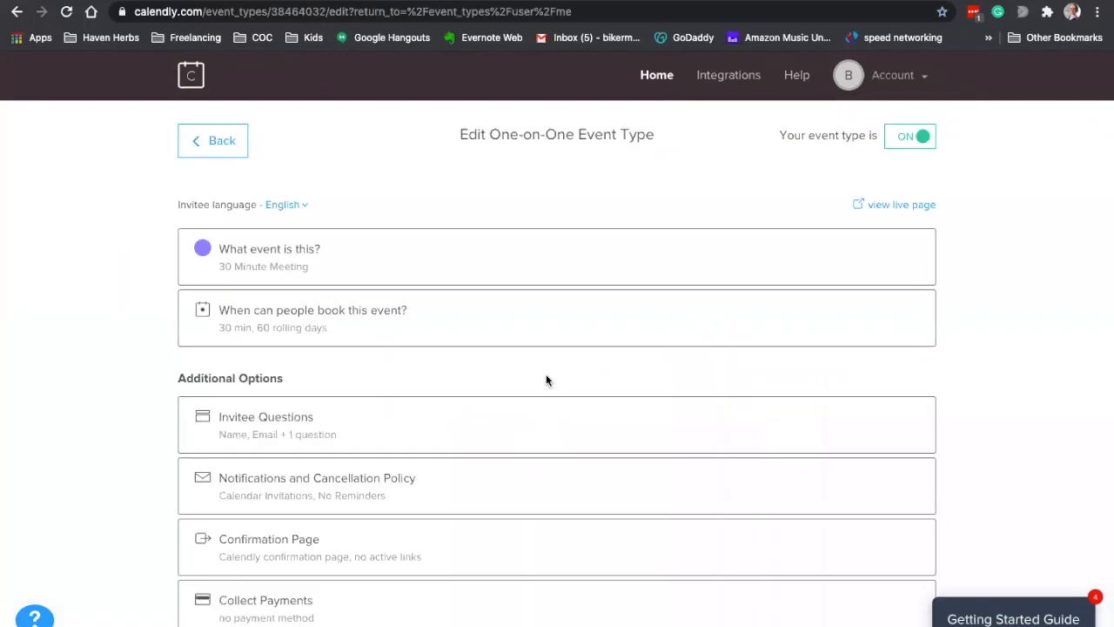
{"action": "left_click", "coordinate": [378, 257]}
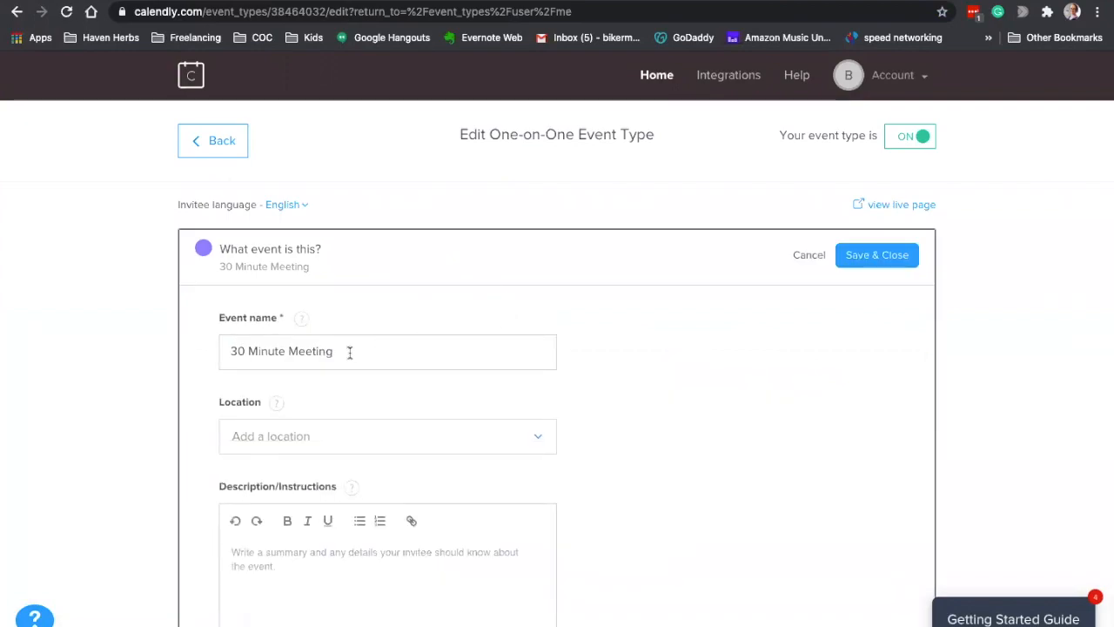
{"action": "double_click", "coordinate": [249, 351]}
{"action": "type", "text": "Get To Know You"}
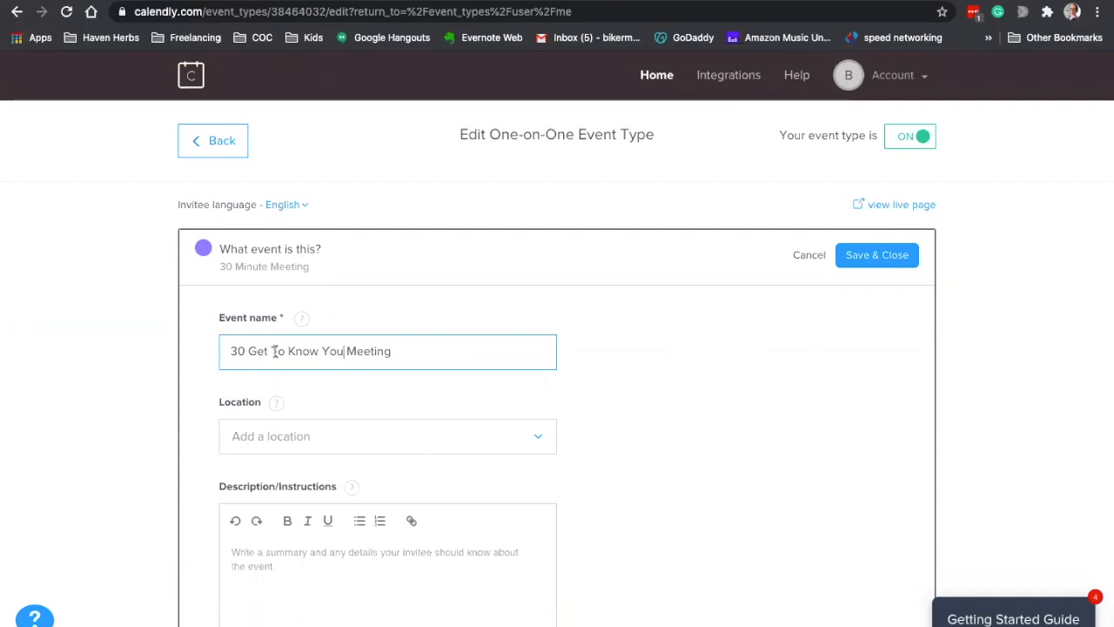
{"action": "left_click", "coordinate": [591, 388]}
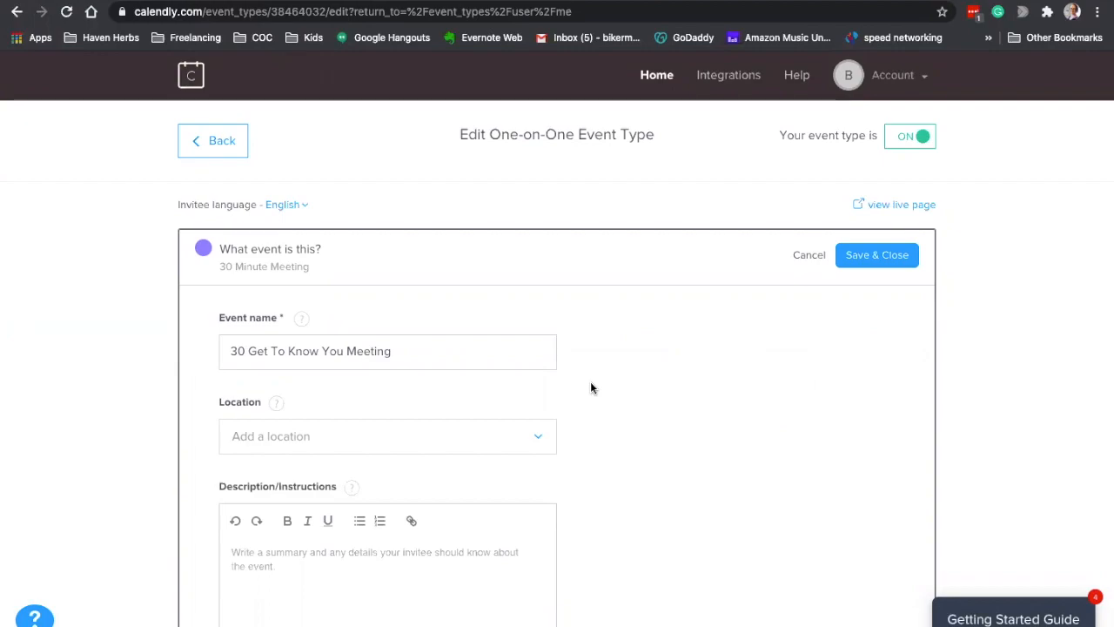
{"action": "scroll", "coordinate": [590, 388], "scroll_direction": "down", "scroll_amount": 3}
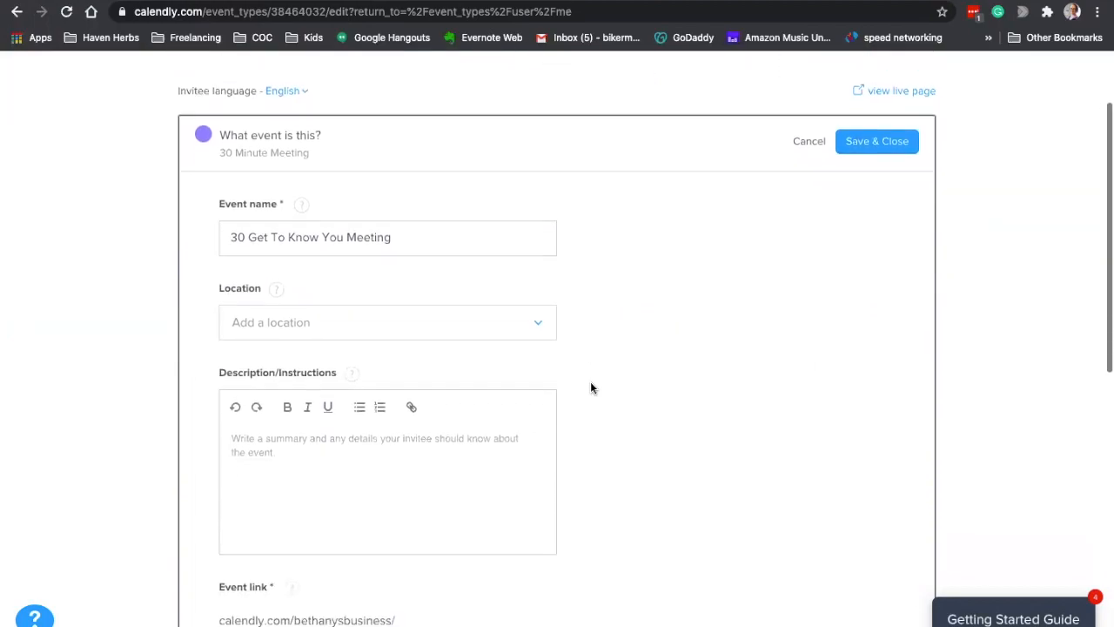
Set Zoom as the event's meeting location.
{"action": "left_click", "coordinate": [511, 323]}
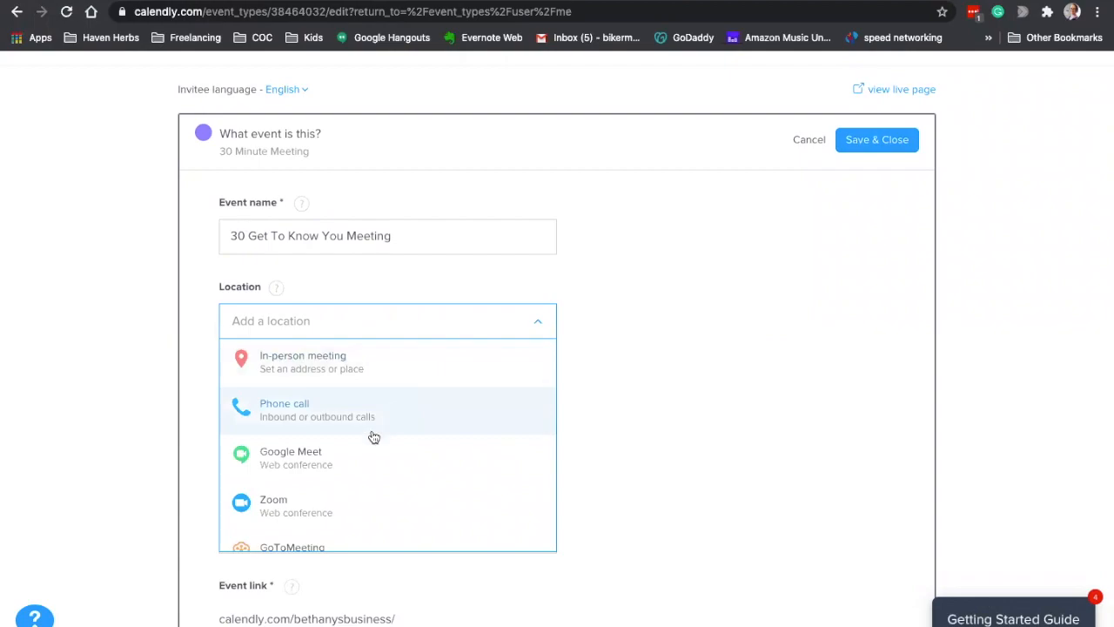
{"action": "left_click", "coordinate": [292, 512]}
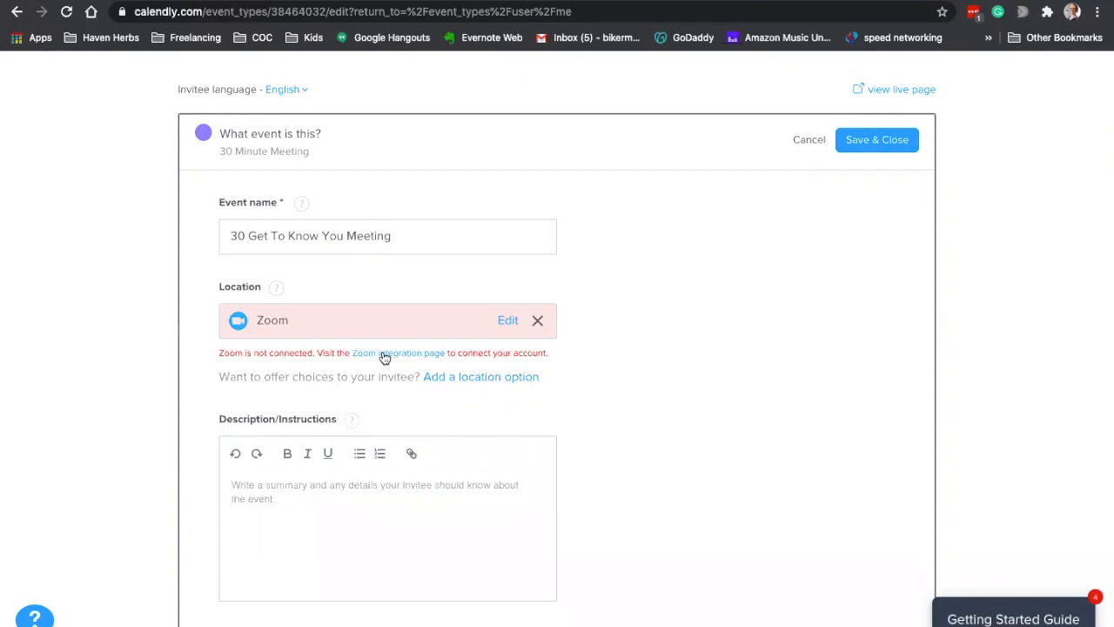
{"action": "scroll", "coordinate": [547, 287], "scroll_direction": "up", "scroll_amount": 1}
{"action": "scroll", "coordinate": [547, 288], "scroll_direction": "up", "scroll_amount": 3}
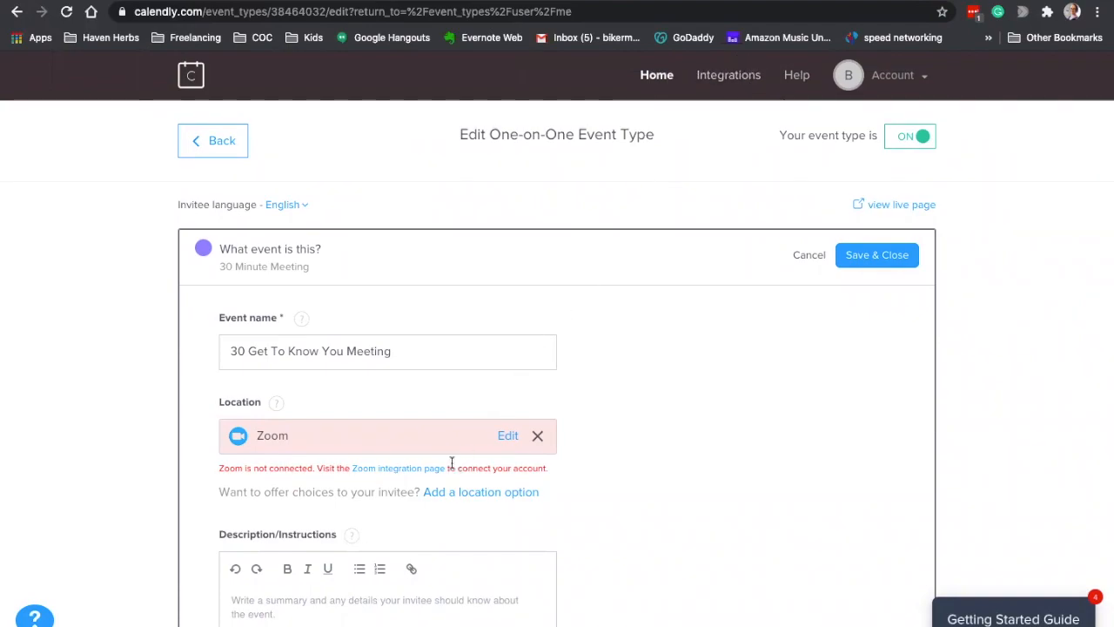
{"action": "scroll", "coordinate": [485, 505], "scroll_direction": "down", "scroll_amount": 2}
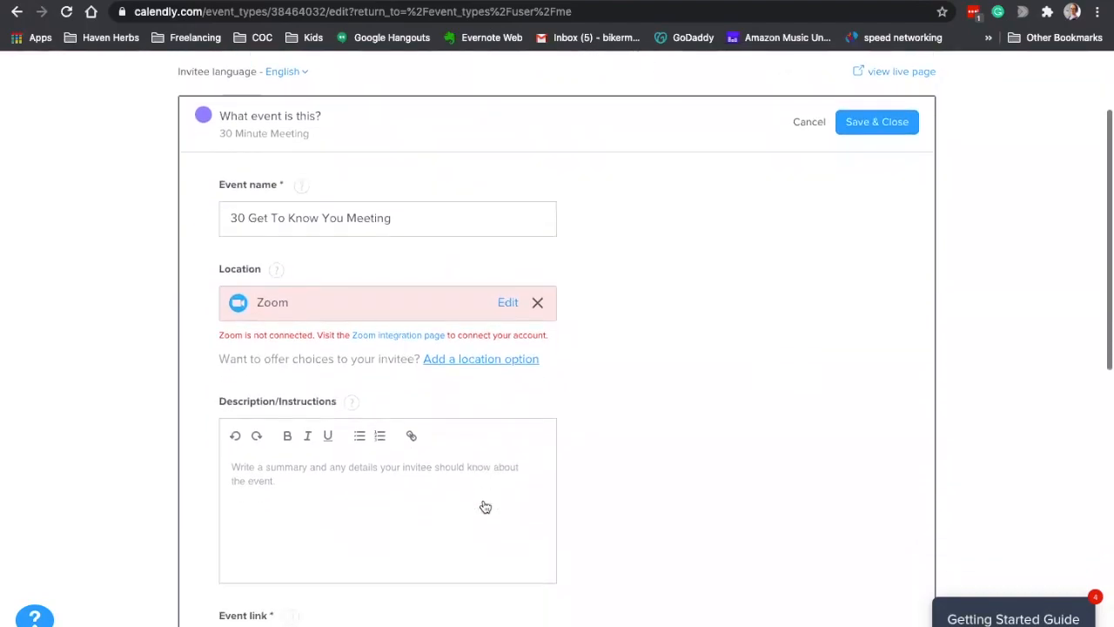
Add the description 'I look forward to getting to know more about you.'.
{"action": "left_click", "coordinate": [449, 434]}
{"action": "type", "text": "I look forward to getting to know more about you."}
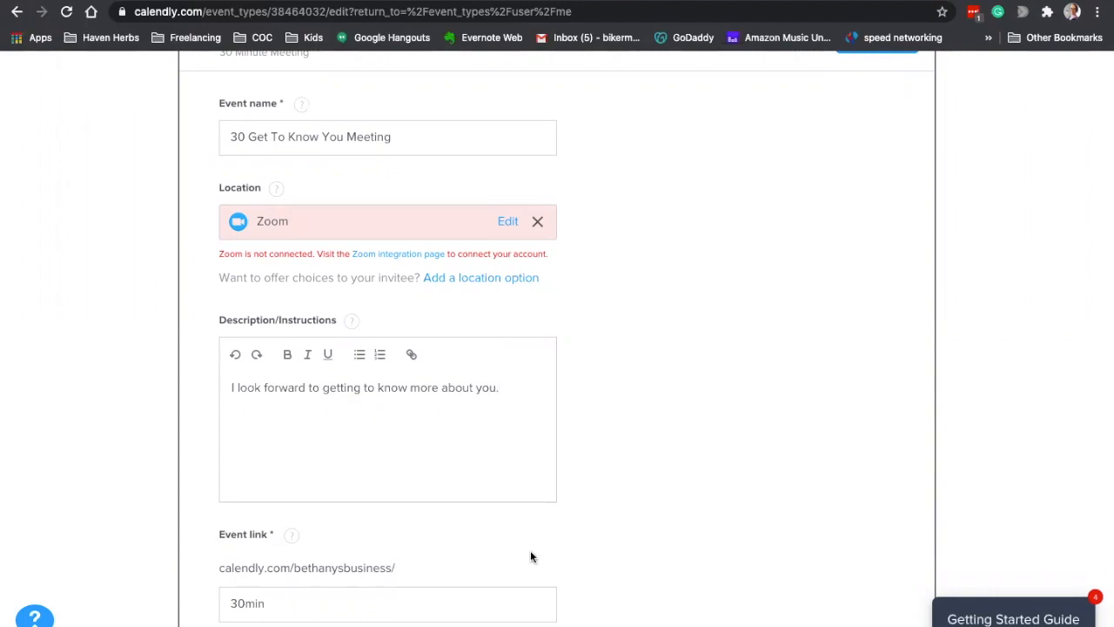
{"action": "scroll", "coordinate": [530, 557], "scroll_direction": "down", "scroll_amount": 3}
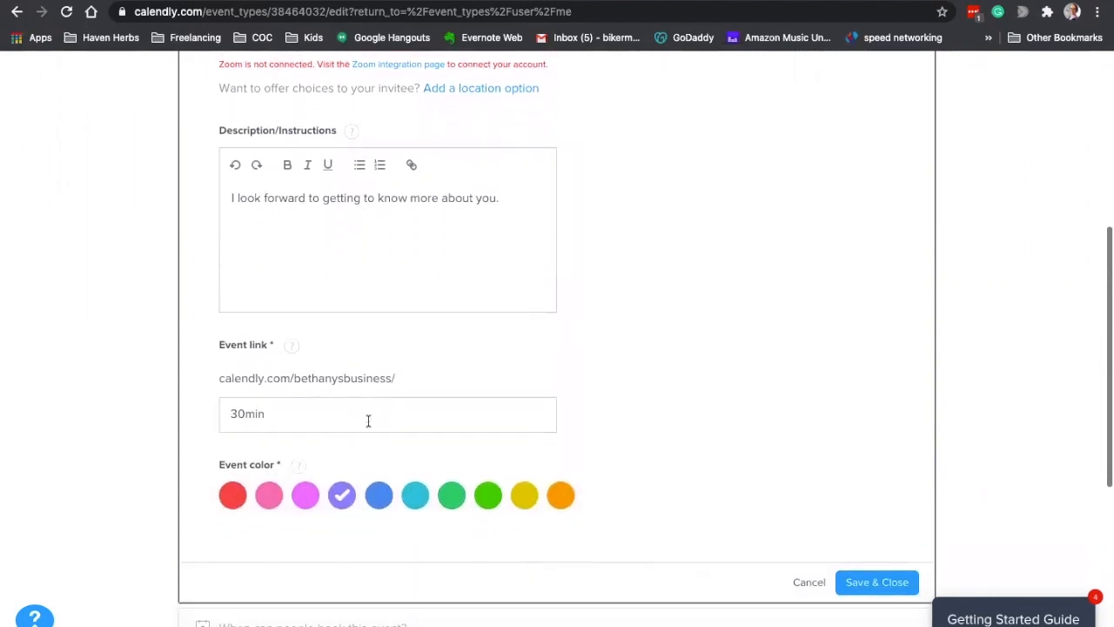
Change the event link ending from 30min to virtualcoffee.
{"action": "double_click", "coordinate": [253, 414]}
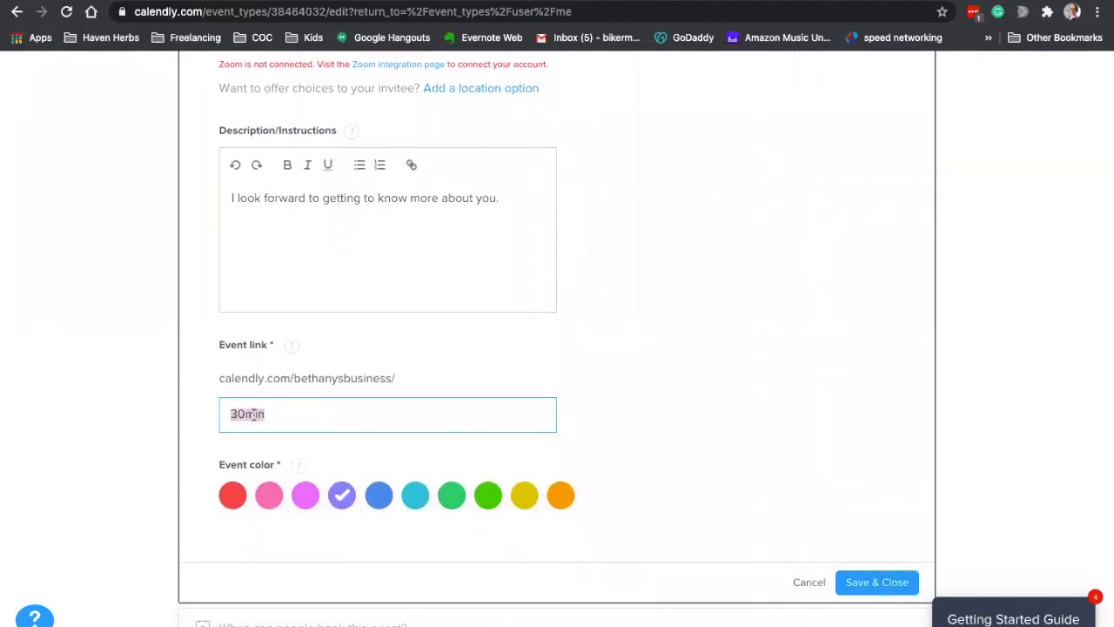
{"action": "type", "text": "gettoknowyou"}
{"action": "key", "text": "BackSpace"}
{"action": "key", "text": "BackSpace"}
{"action": "key", "text": "BackSpace"}
{"action": "key", "text": "BackSpace"}
{"action": "key", "text": "BackSpace"}
{"action": "key", "text": "BackSpace"}
{"action": "key", "text": "BackSpace"}
{"action": "key", "text": "BackSpace"}
{"action": "key", "text": "BackSpace"}
{"action": "key", "text": "BackSpace"}
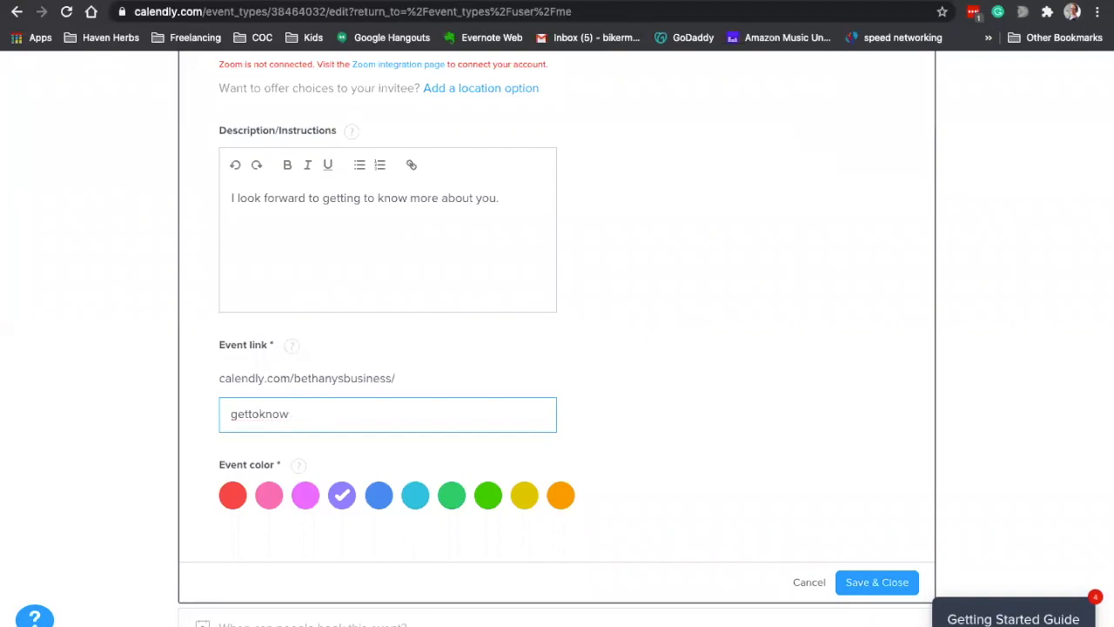
{"action": "type", "text": "virtualcoffee"}
Save the event details and give the event a custom 90-minute duration.
{"action": "left_click", "coordinate": [869, 582]}
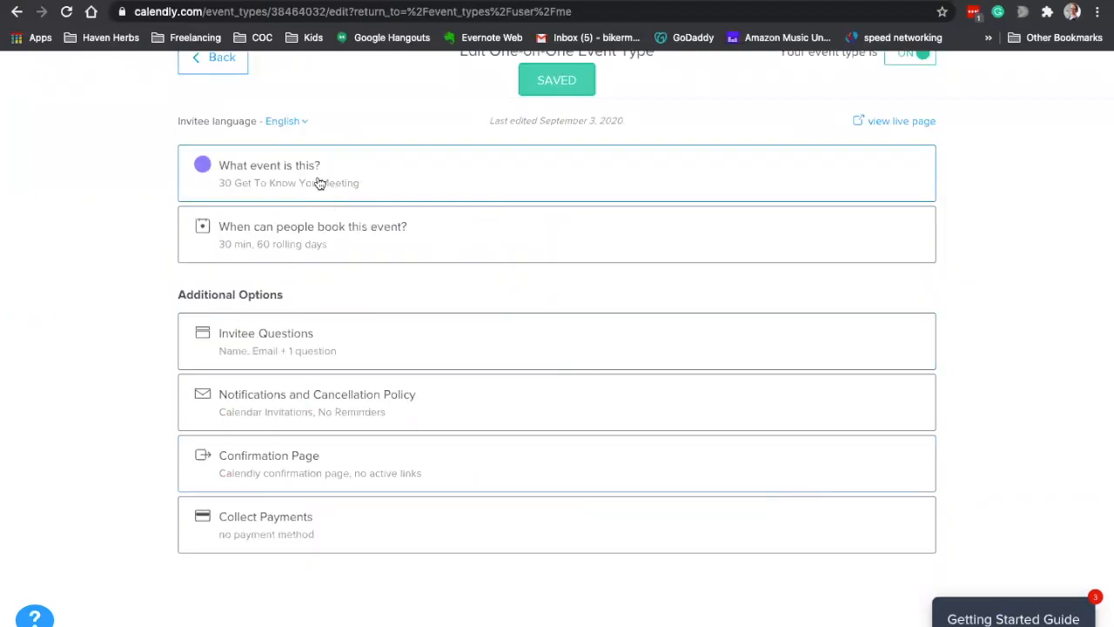
{"action": "left_click", "coordinate": [337, 249]}
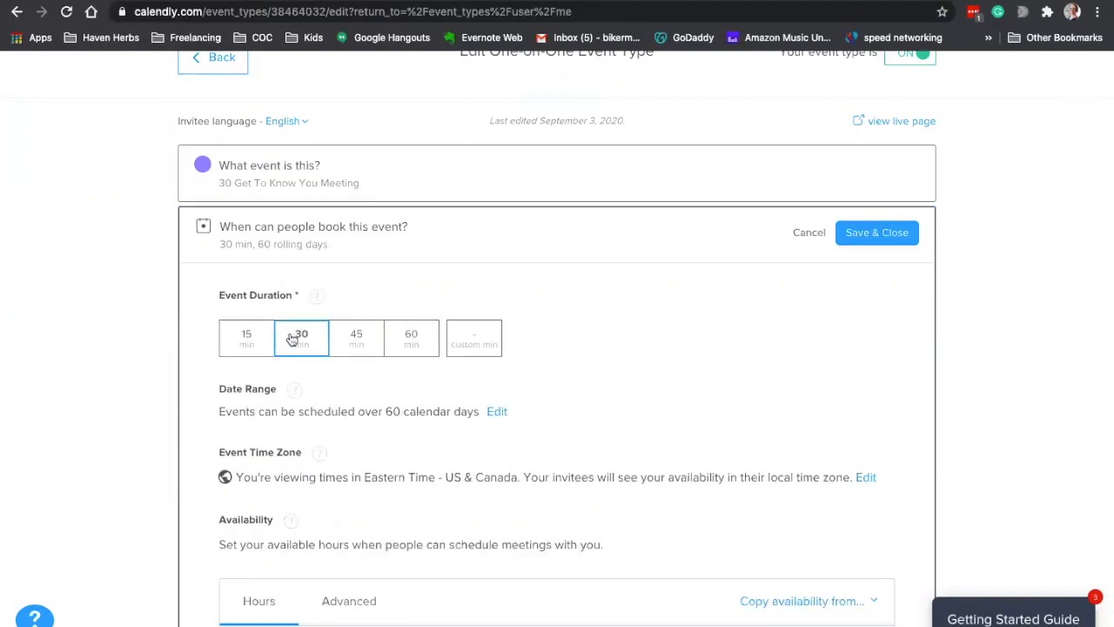
{"action": "left_click", "coordinate": [474, 348]}
{"action": "type", "text": "90"}
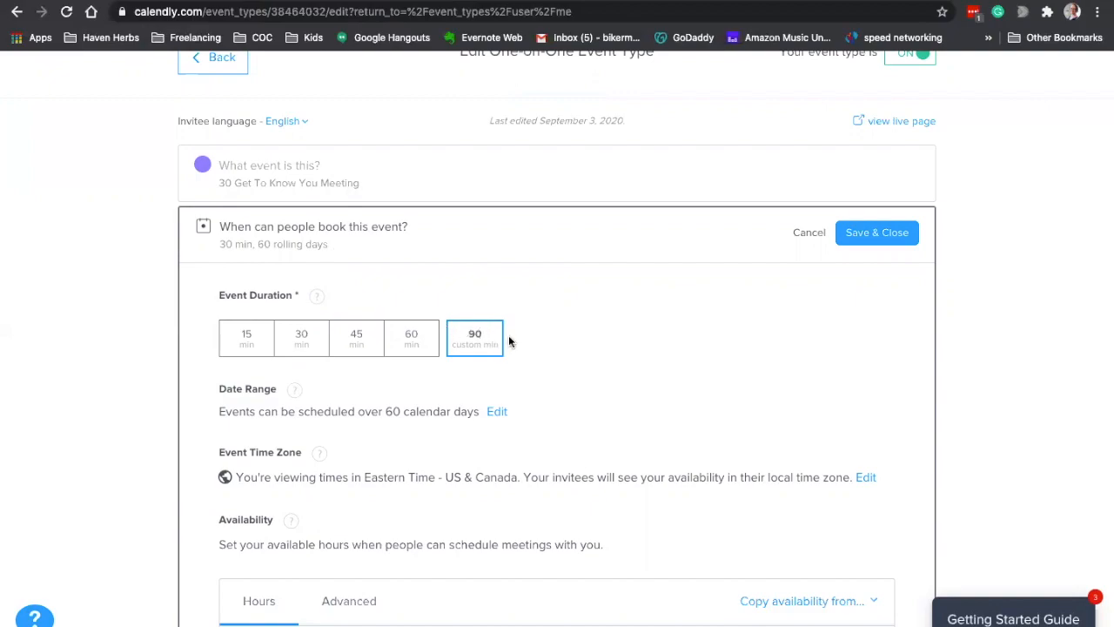
Mark every Wednesday as unavailable.
{"action": "scroll", "coordinate": [508, 339], "scroll_direction": "down", "scroll_amount": 3}
{"action": "scroll", "coordinate": [510, 341], "scroll_direction": "down", "scroll_amount": 5}
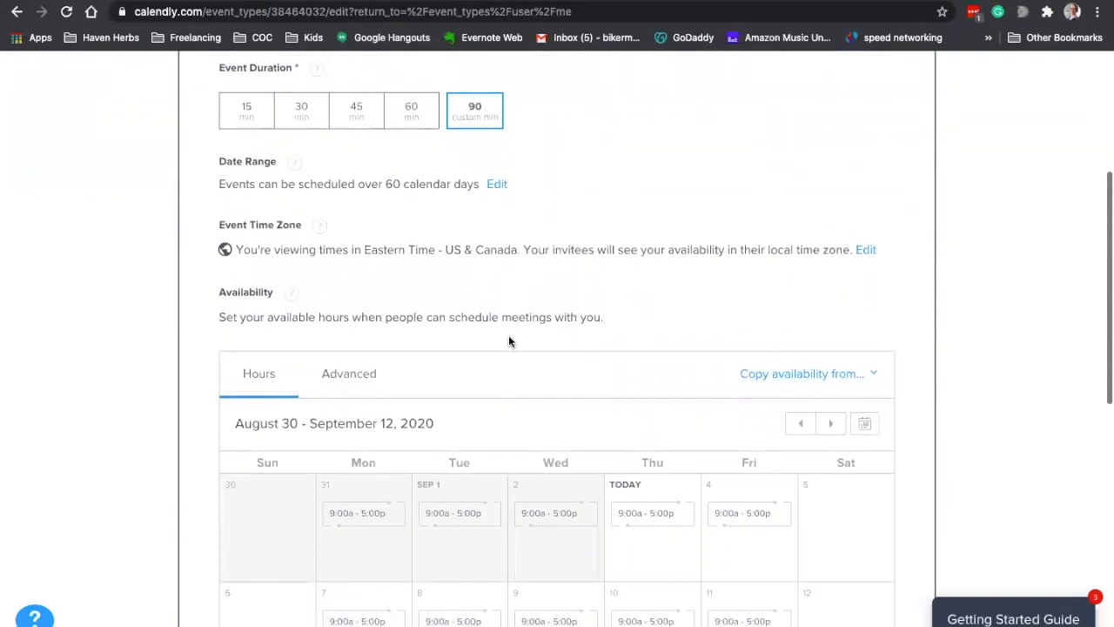
{"action": "scroll", "coordinate": [508, 327], "scroll_direction": "down", "scroll_amount": 4}
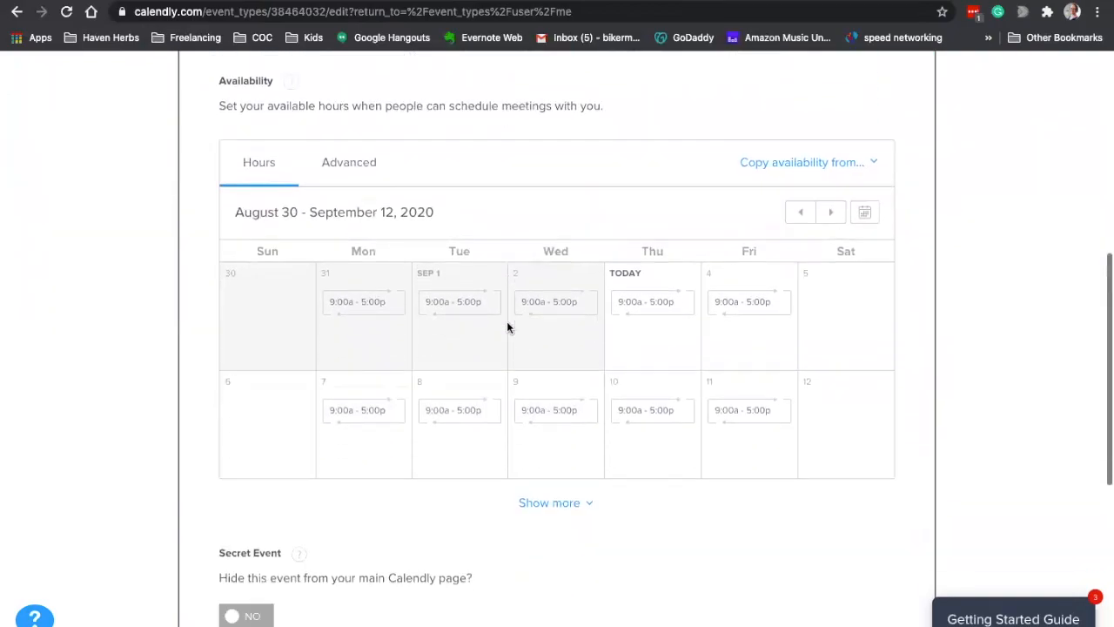
{"action": "left_click", "coordinate": [542, 382]}
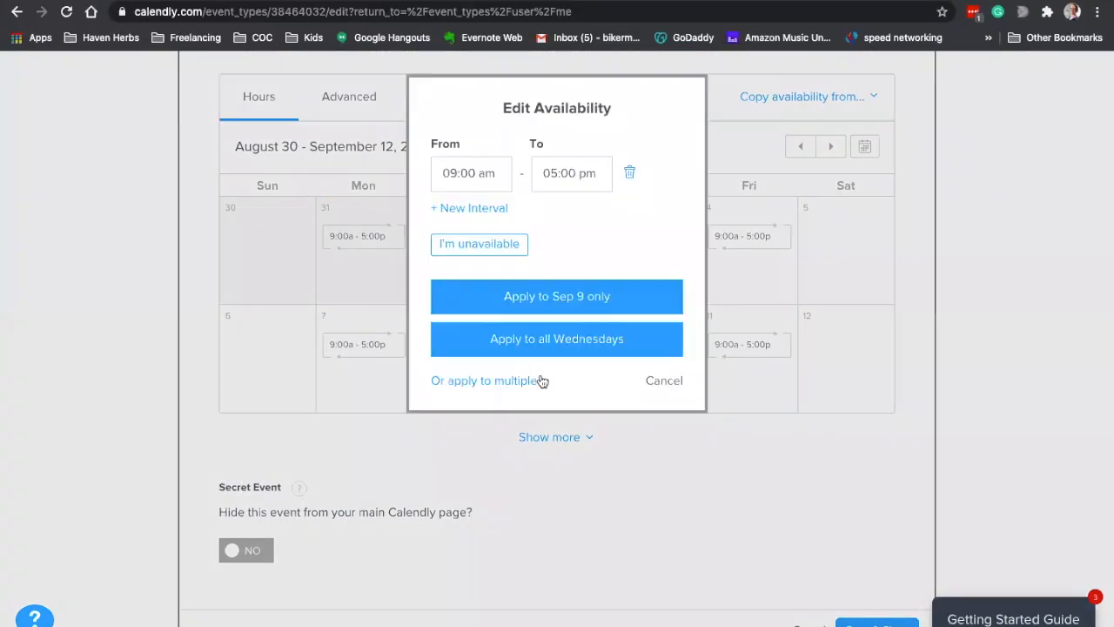
{"action": "left_click", "coordinate": [482, 248]}
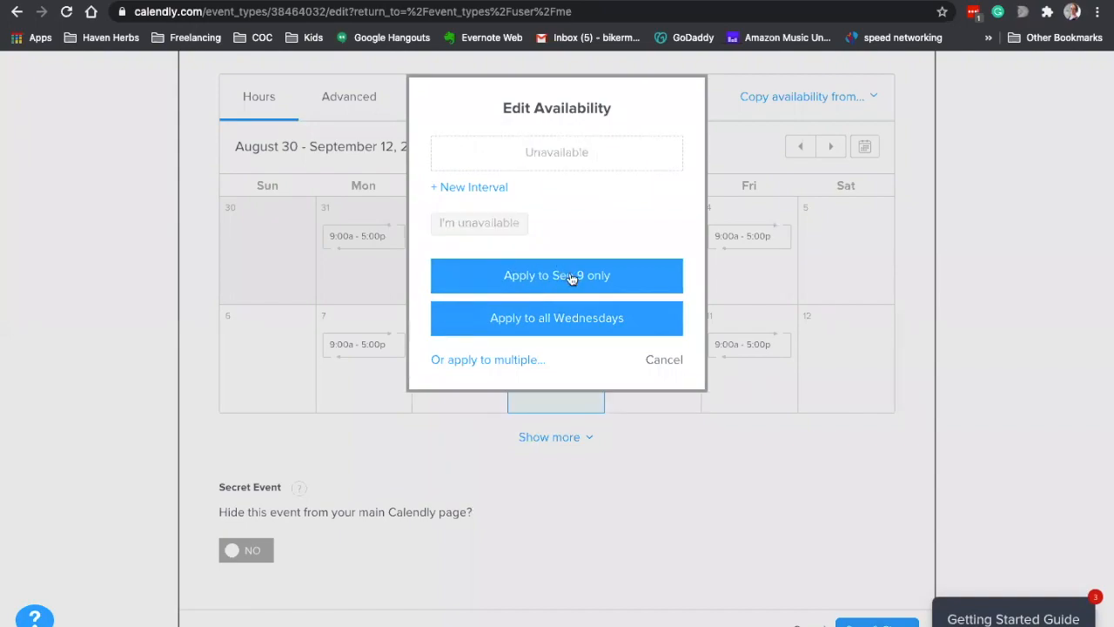
{"action": "left_click", "coordinate": [567, 325]}
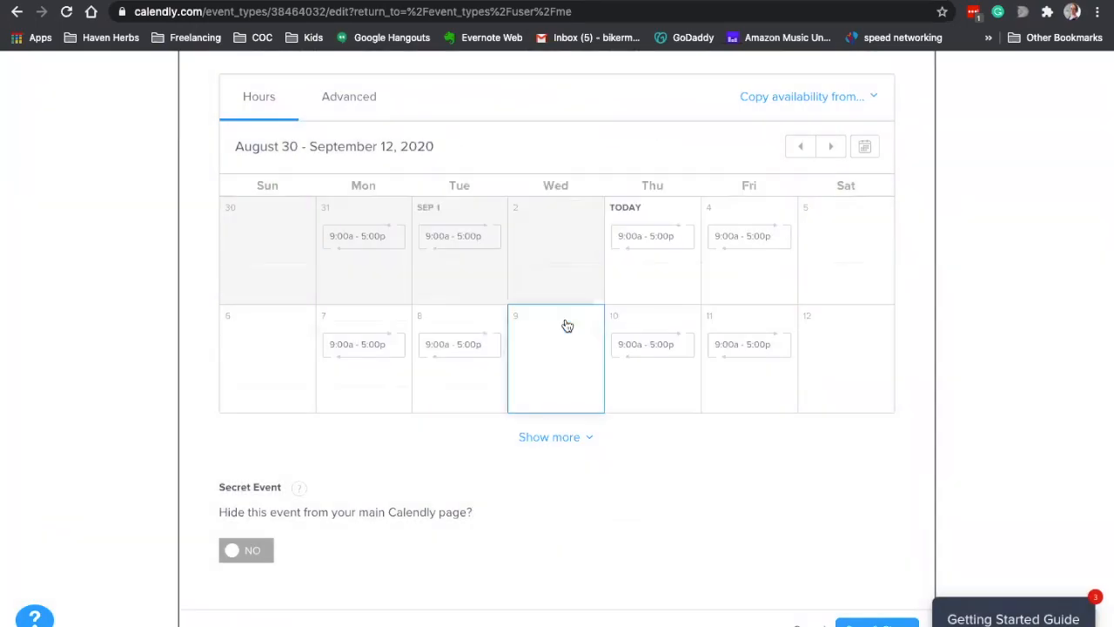
Make all Fridays end at 3:00 pm.
{"action": "left_click", "coordinate": [551, 437]}
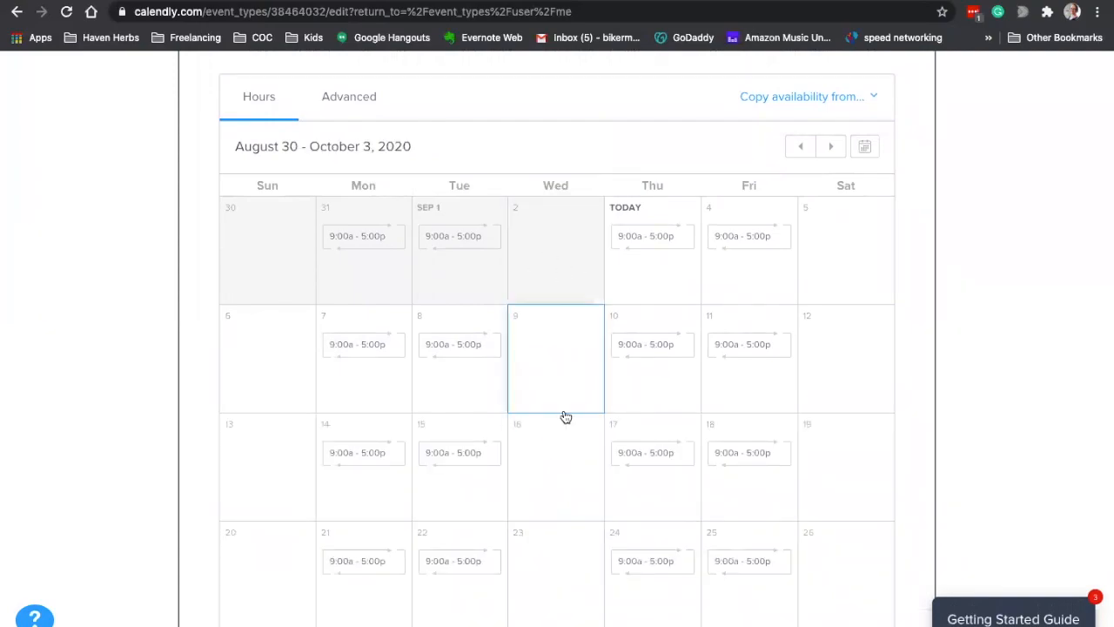
{"action": "left_click", "coordinate": [767, 269]}
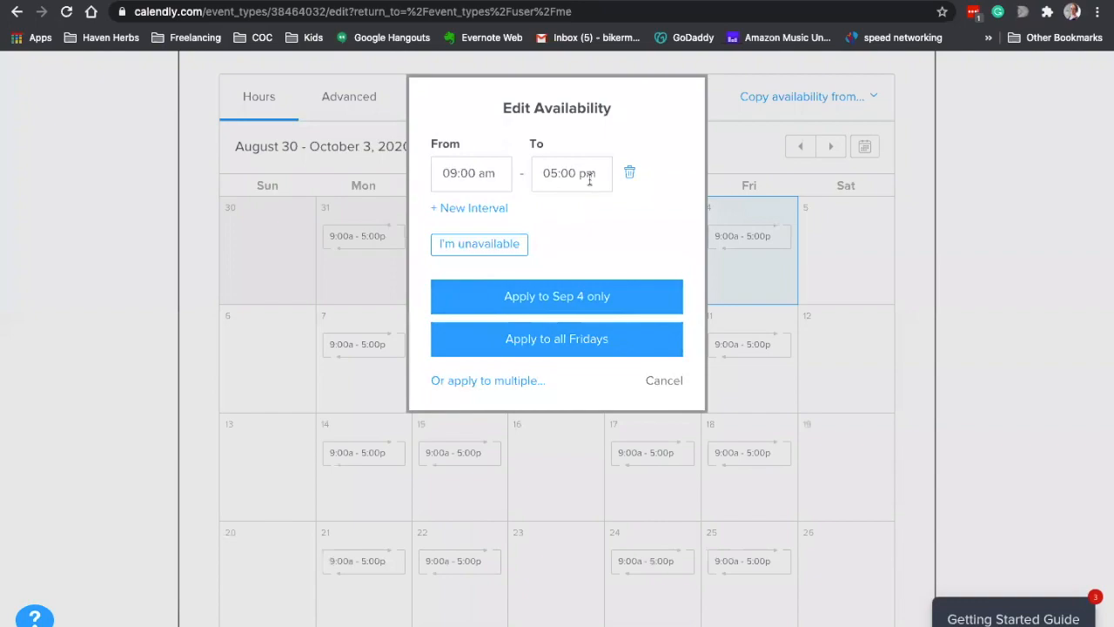
{"action": "left_click", "coordinate": [558, 173]}
{"action": "key", "text": "BackSpace"}
{"action": "type", "text": "3"}
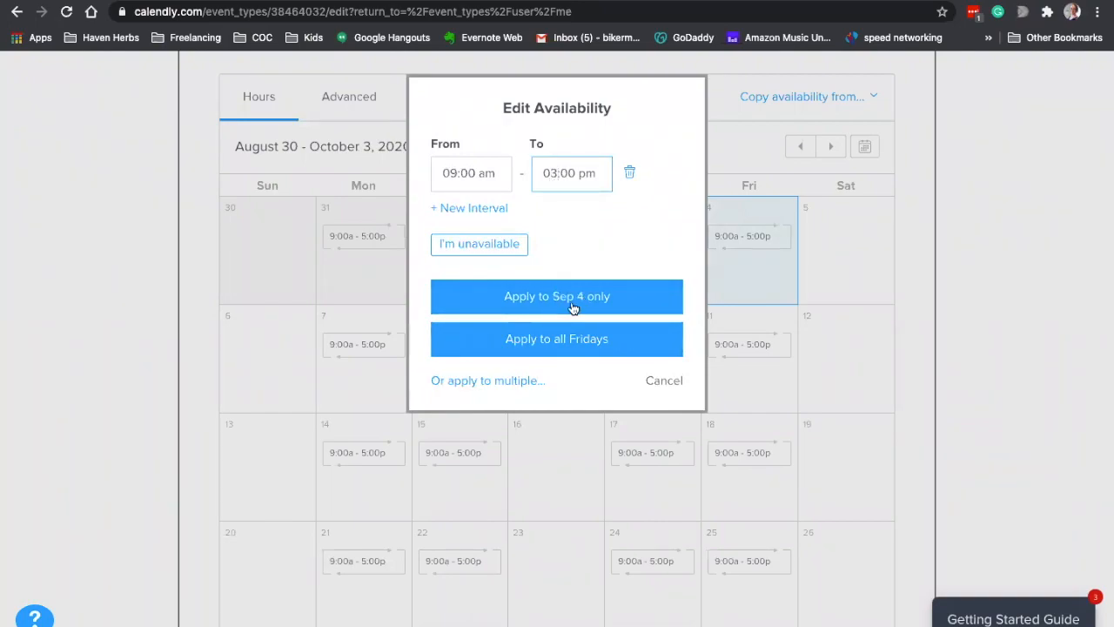
{"action": "left_click", "coordinate": [552, 348]}
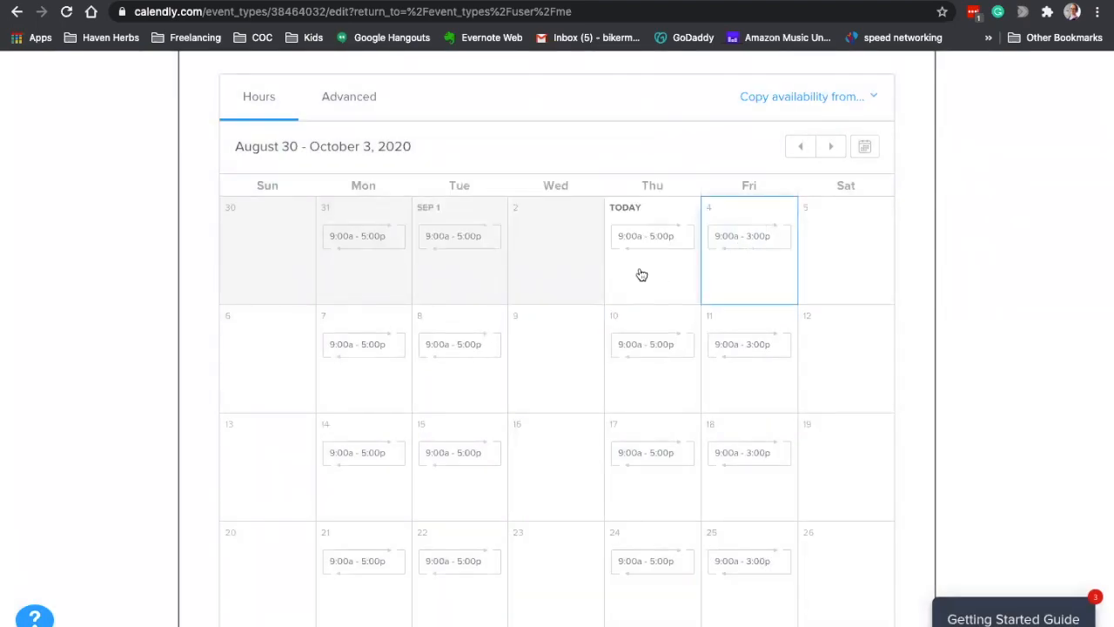
Split every Tuesday into 9:00–11:30 am and 12:30–5:00 pm intervals.
{"action": "left_click", "coordinate": [470, 257]}
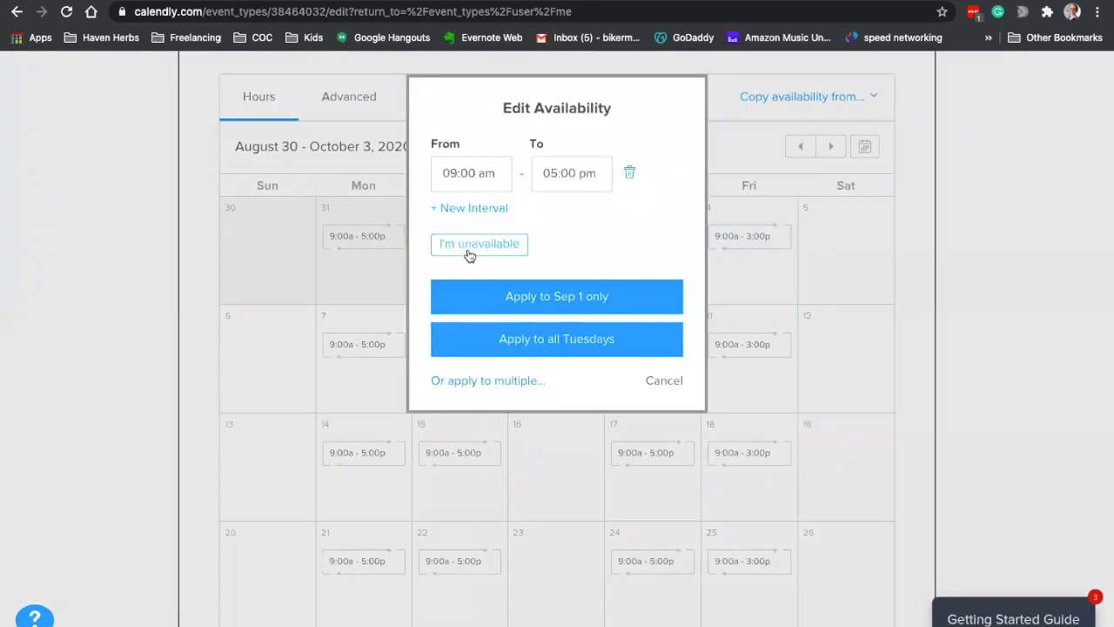
{"action": "left_click", "coordinate": [474, 209]}
{"action": "left_click", "coordinate": [554, 173]}
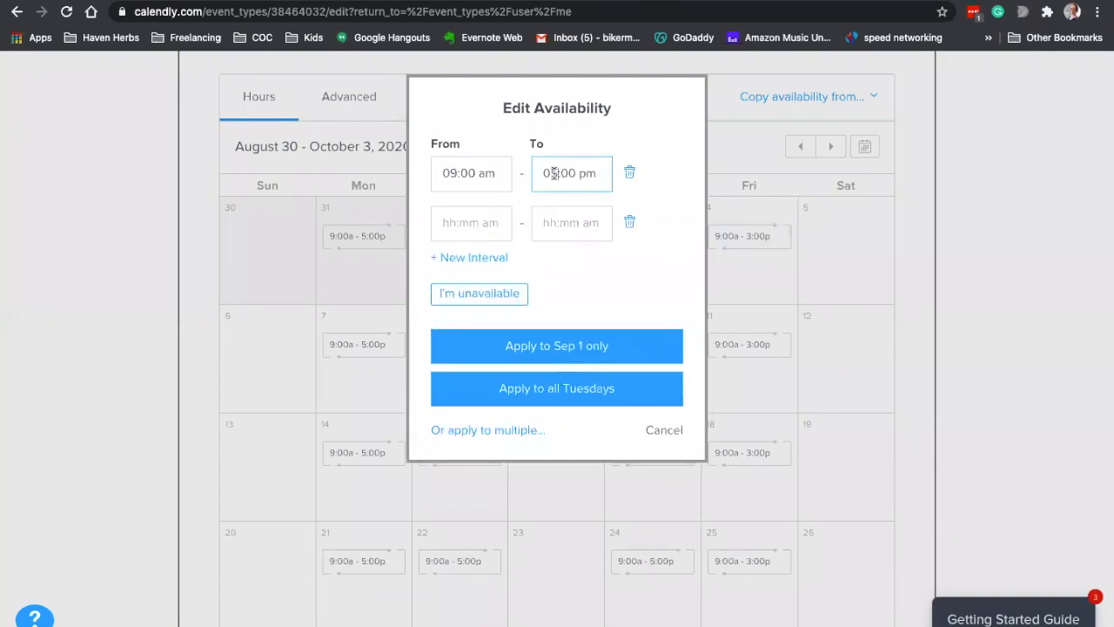
{"action": "key", "text": "BackSpace"}
{"action": "key", "text": "BackSpace"}
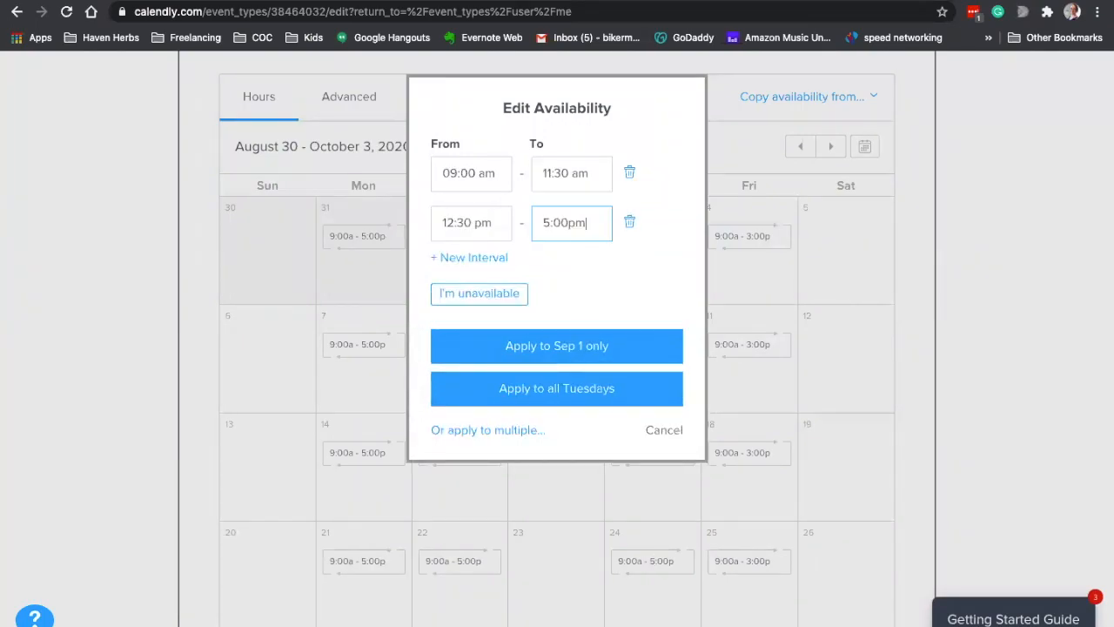
{"action": "left_click", "coordinate": [575, 288]}
{"action": "left_click", "coordinate": [539, 397]}
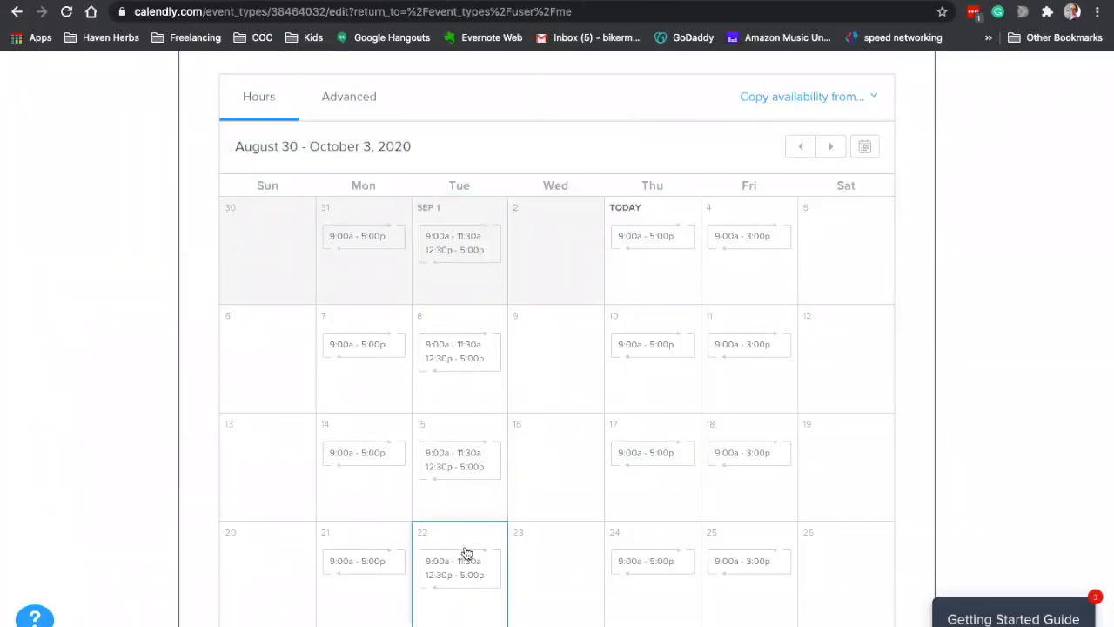
{"action": "scroll", "coordinate": [741, 501], "scroll_direction": "down", "scroll_amount": 6}
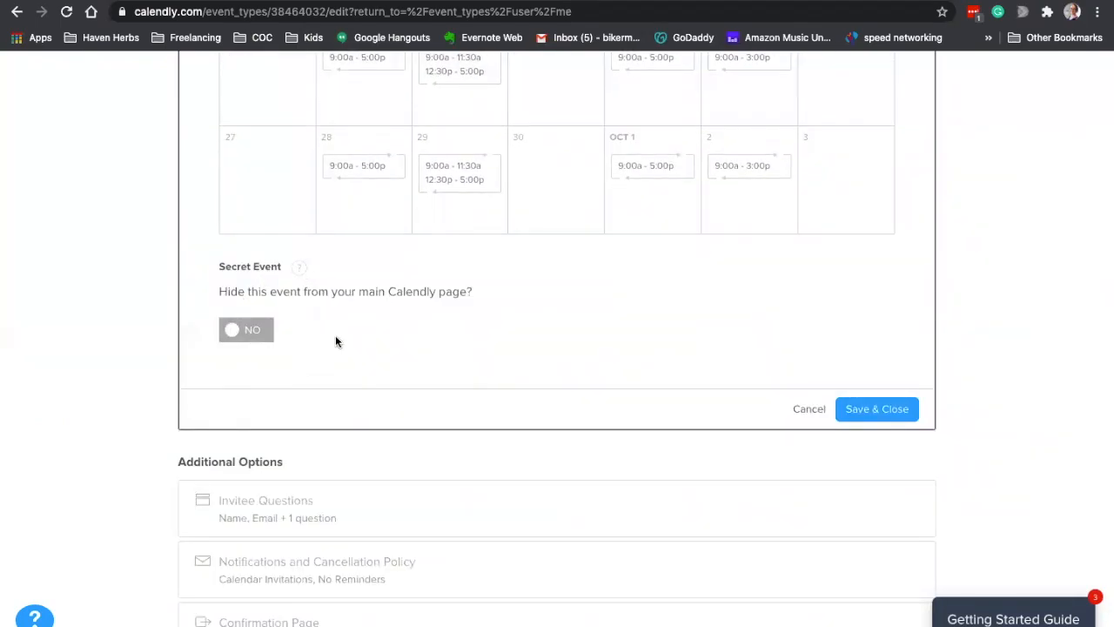
Read the secret event explanation, then save the 90-minute, 60-rolling-day booking settings.
{"action": "left_click", "coordinate": [299, 269]}
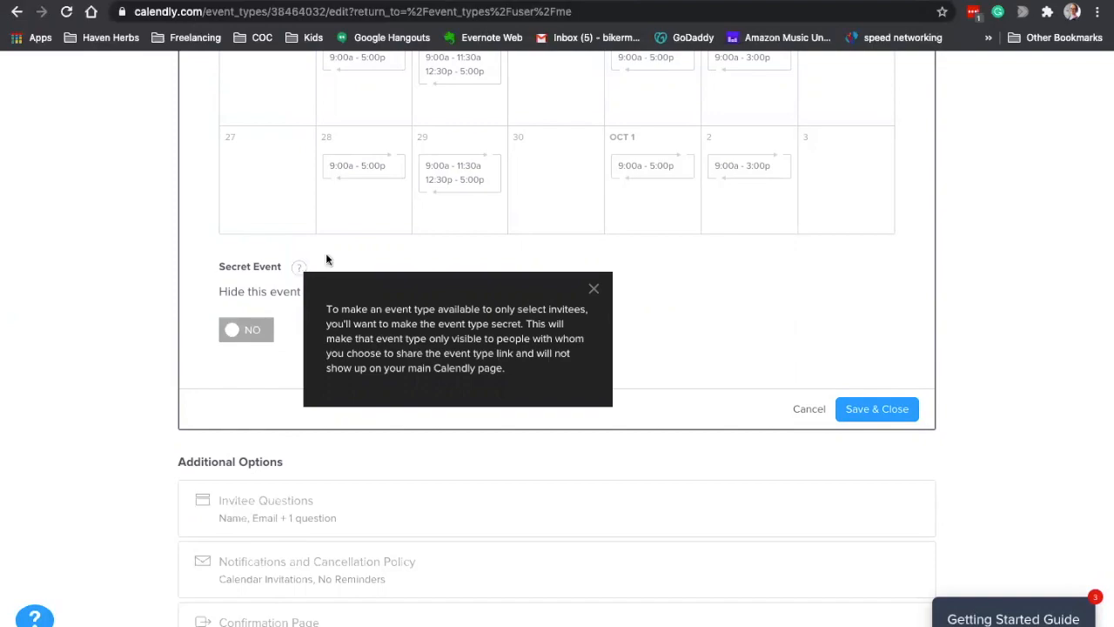
{"action": "left_click", "coordinate": [594, 290]}
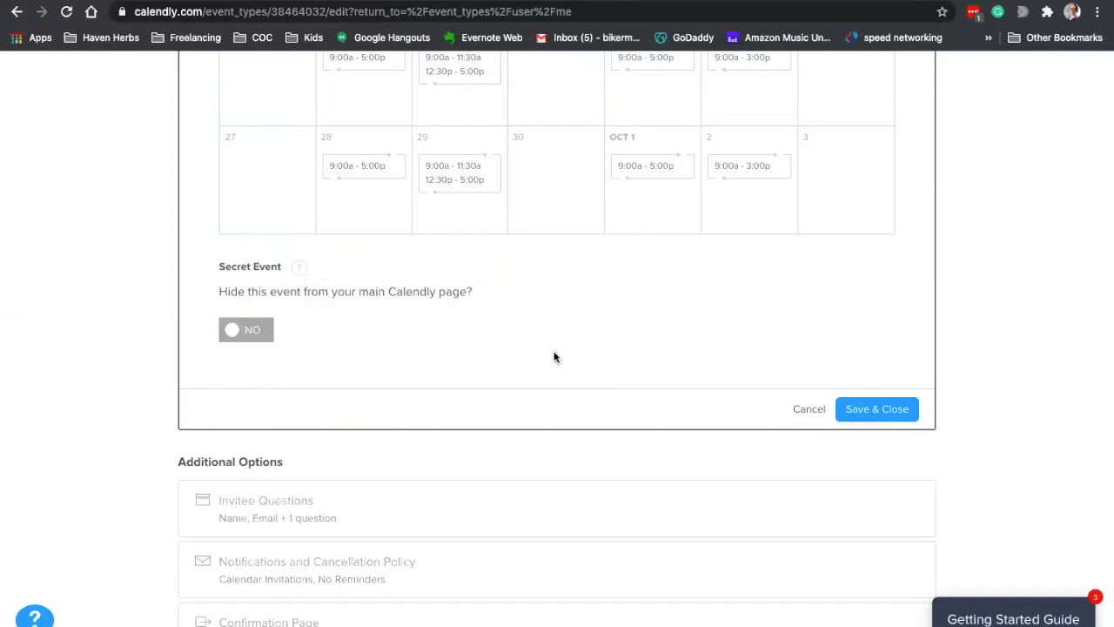
{"action": "scroll", "coordinate": [555, 356], "scroll_direction": "down", "scroll_amount": 2}
{"action": "left_click", "coordinate": [847, 249]}
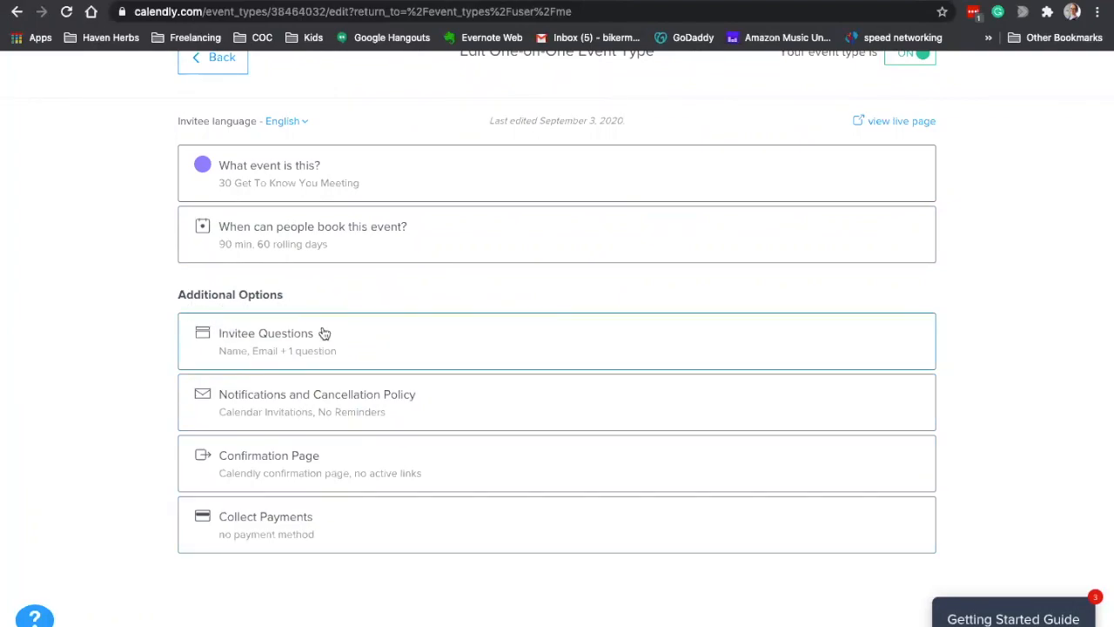
Reword the preparation question to start 'What would you like to get out of' and end with '?'.
{"action": "left_click", "coordinate": [293, 350]}
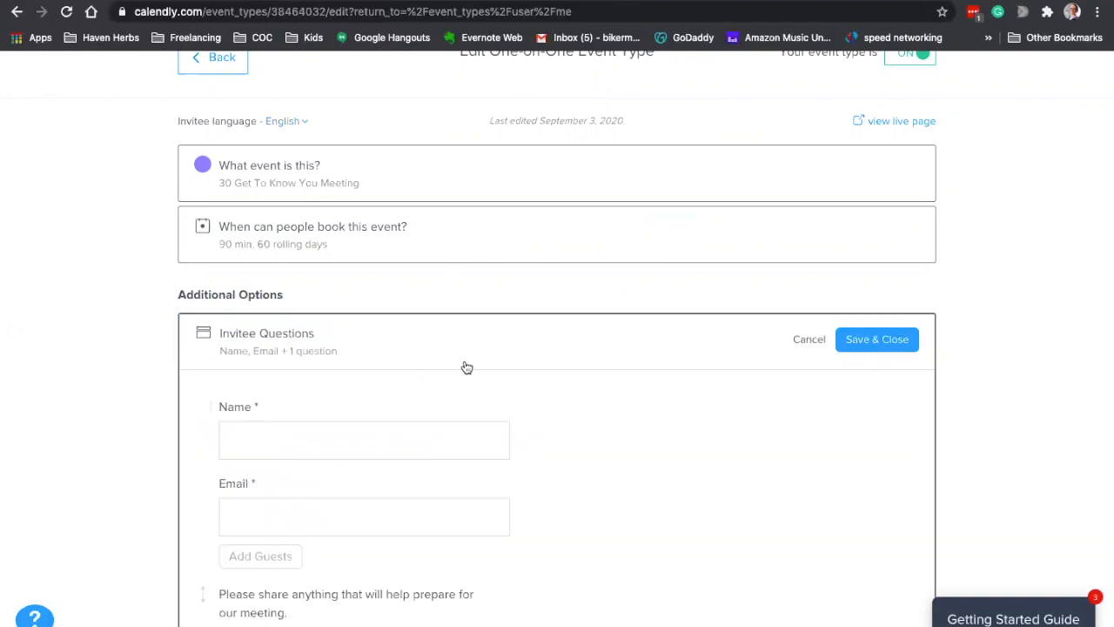
{"action": "scroll", "coordinate": [466, 369], "scroll_direction": "down", "scroll_amount": 2}
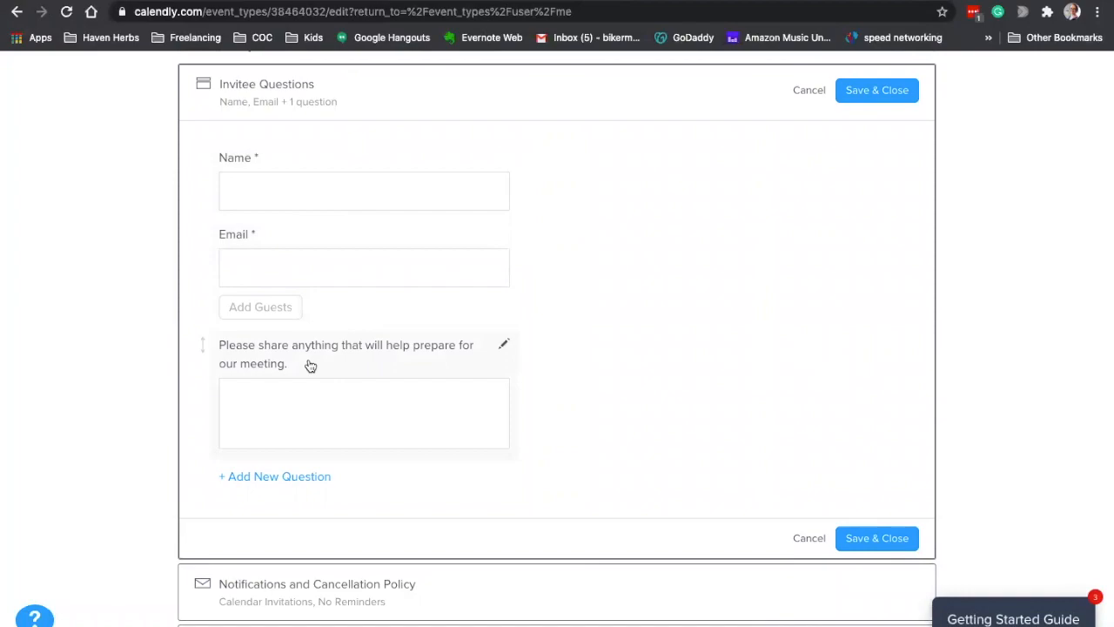
{"action": "left_click", "coordinate": [505, 348]}
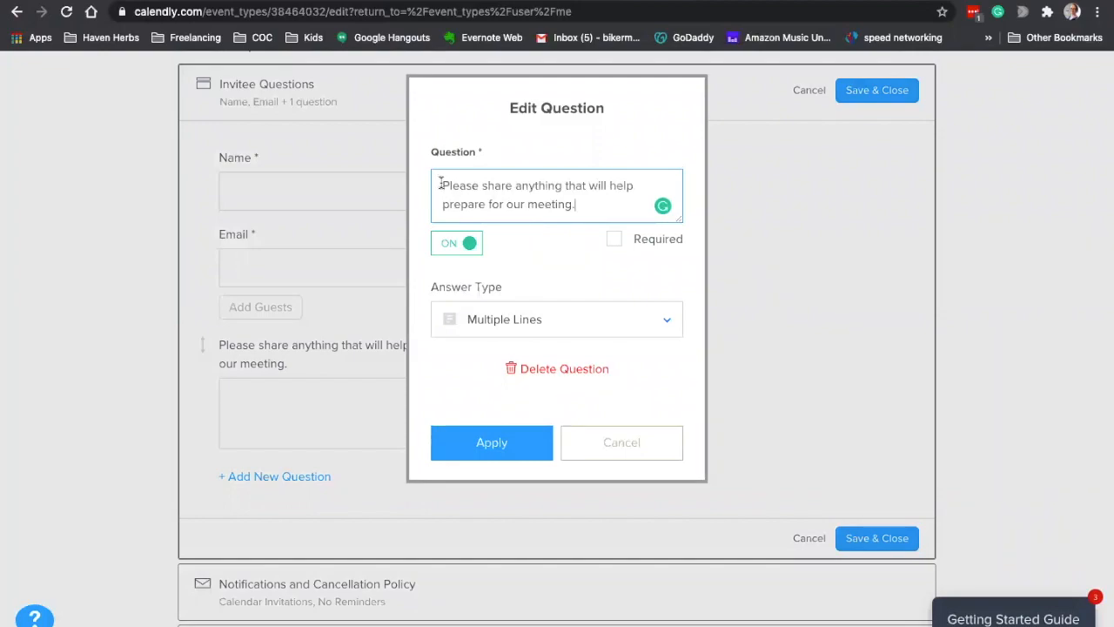
{"action": "left_click_drag", "start_coordinate": [440, 183], "coordinate": [503, 202]}
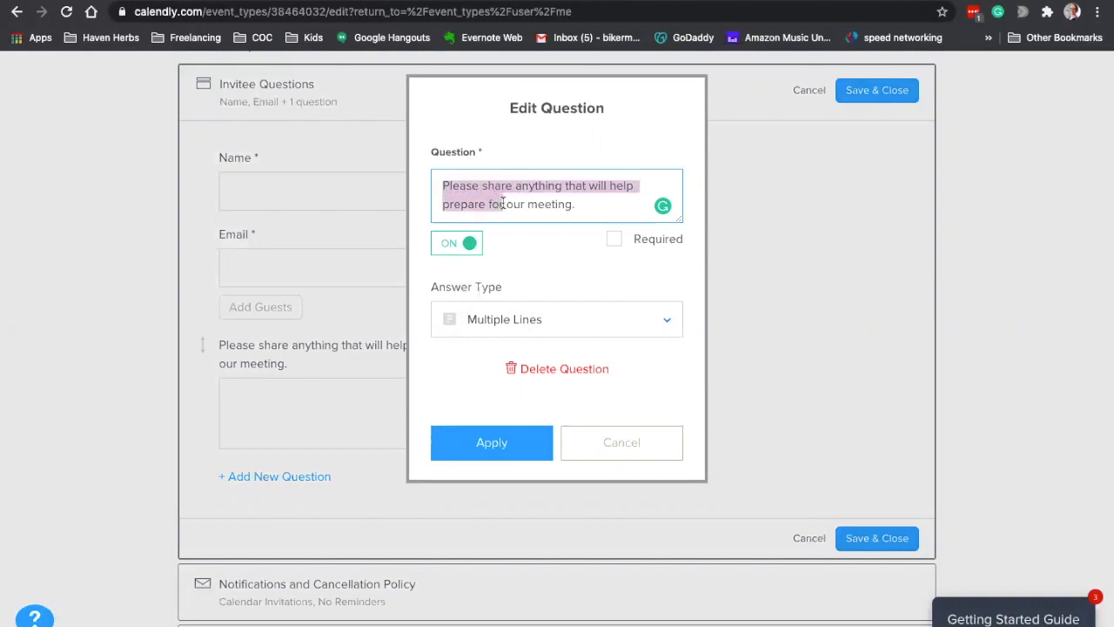
{"action": "type", "text": "What would you like to get out of"}
{"action": "key", "text": "End"}
{"action": "key", "text": "BackSpace"}
{"action": "type", "text": "?"}
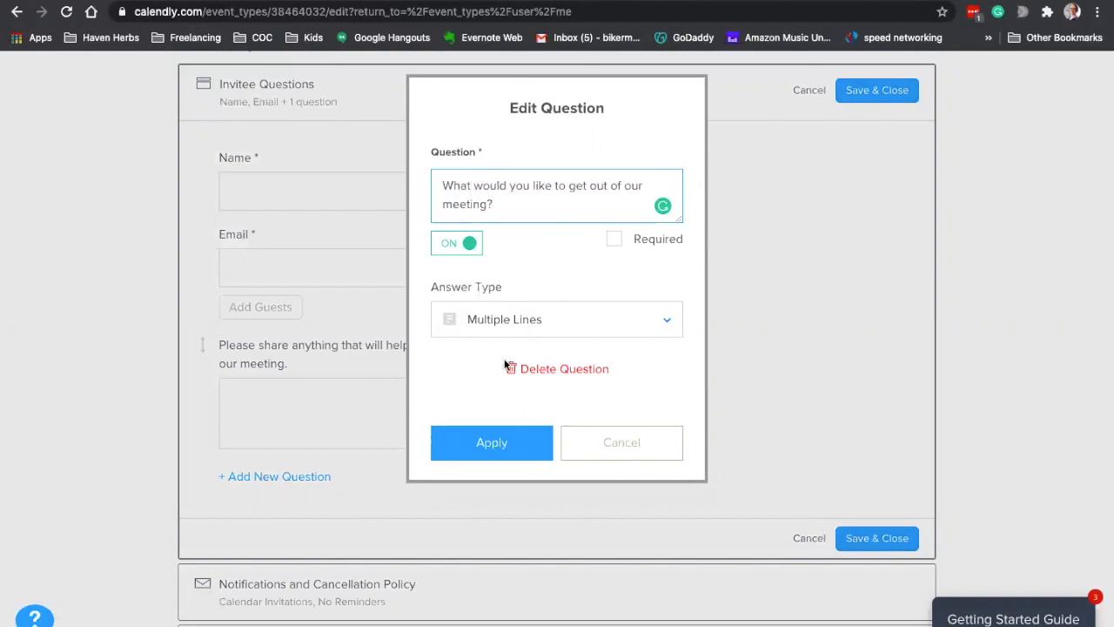
{"action": "left_click", "coordinate": [490, 442]}
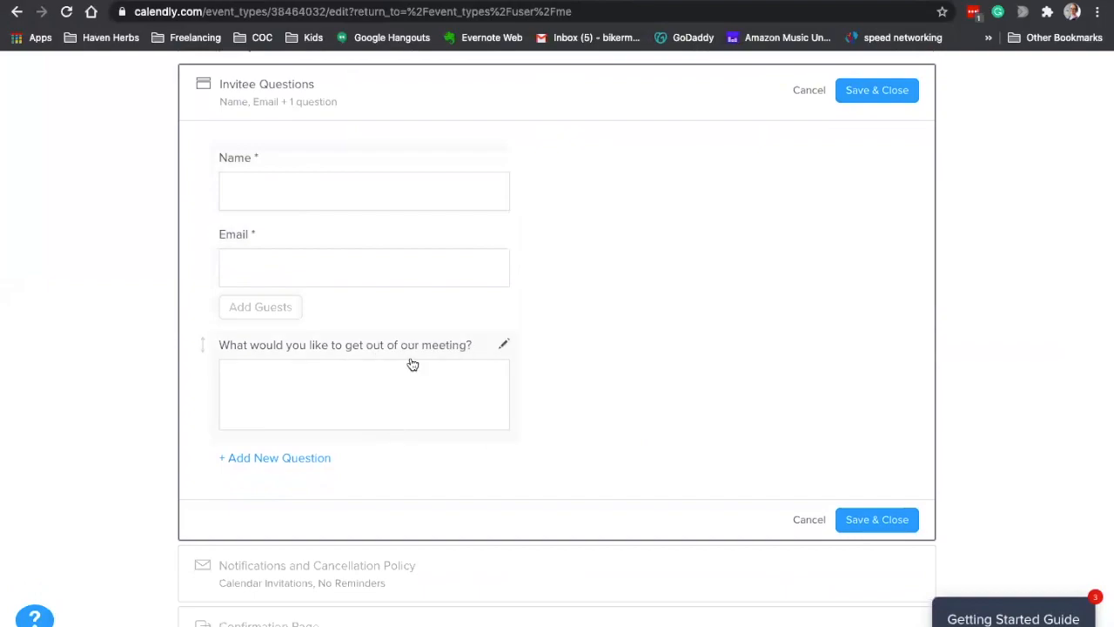
Add the question 'Best phone number to reach you if there are last minute complications.'.
{"action": "left_click", "coordinate": [275, 460]}
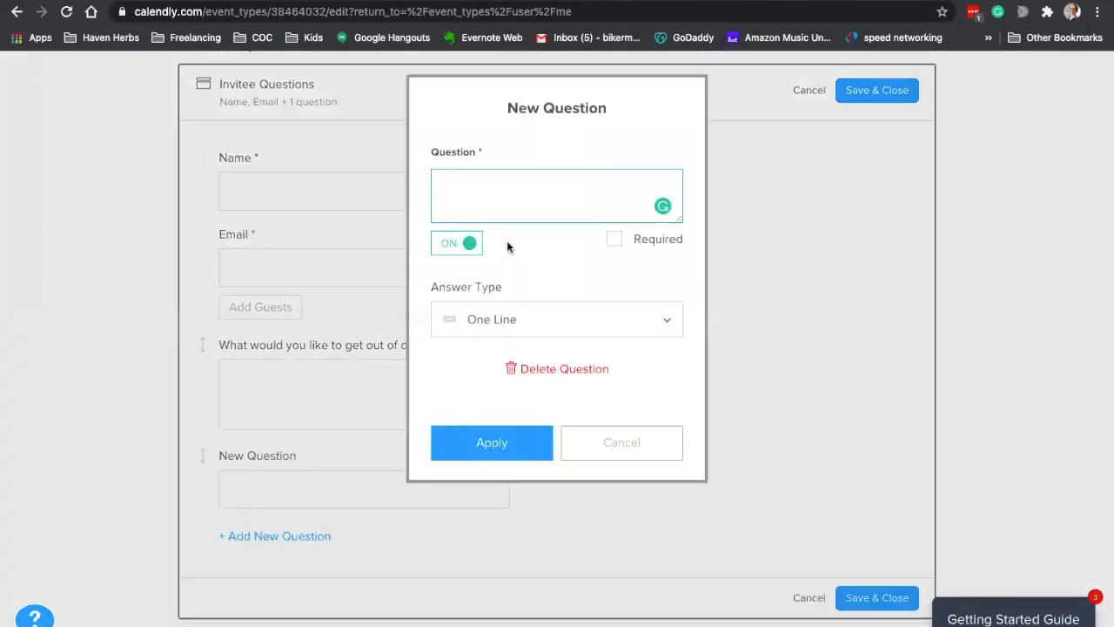
{"action": "type", "text": "Betst phone "}
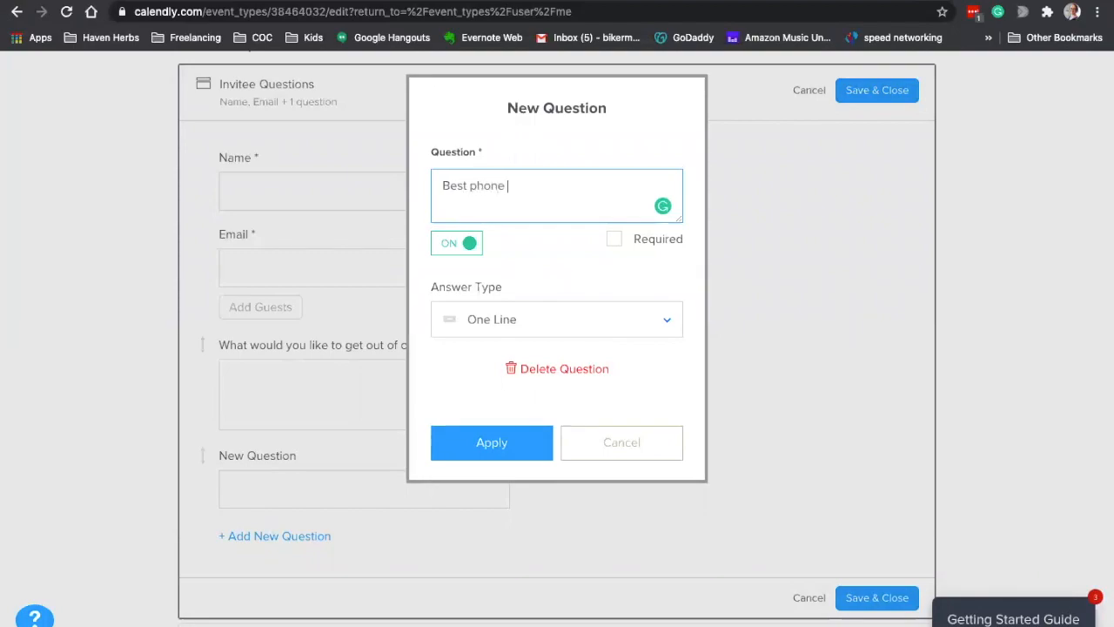
{"action": "type", "text": "number to reach you if there are last m"}
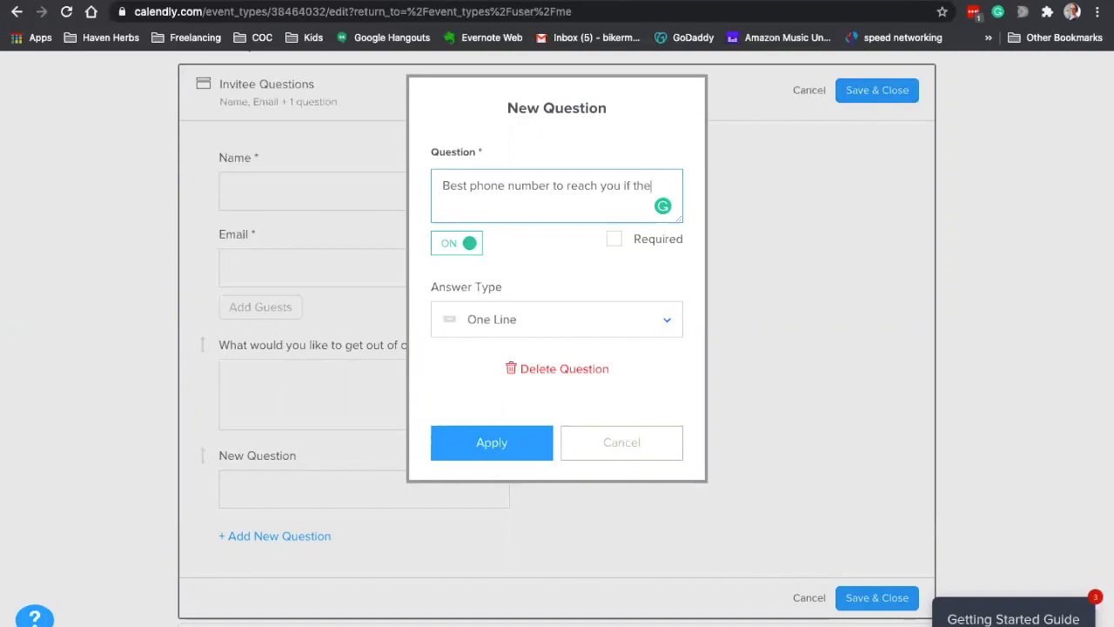
{"action": "type", "text": "inute complications."}
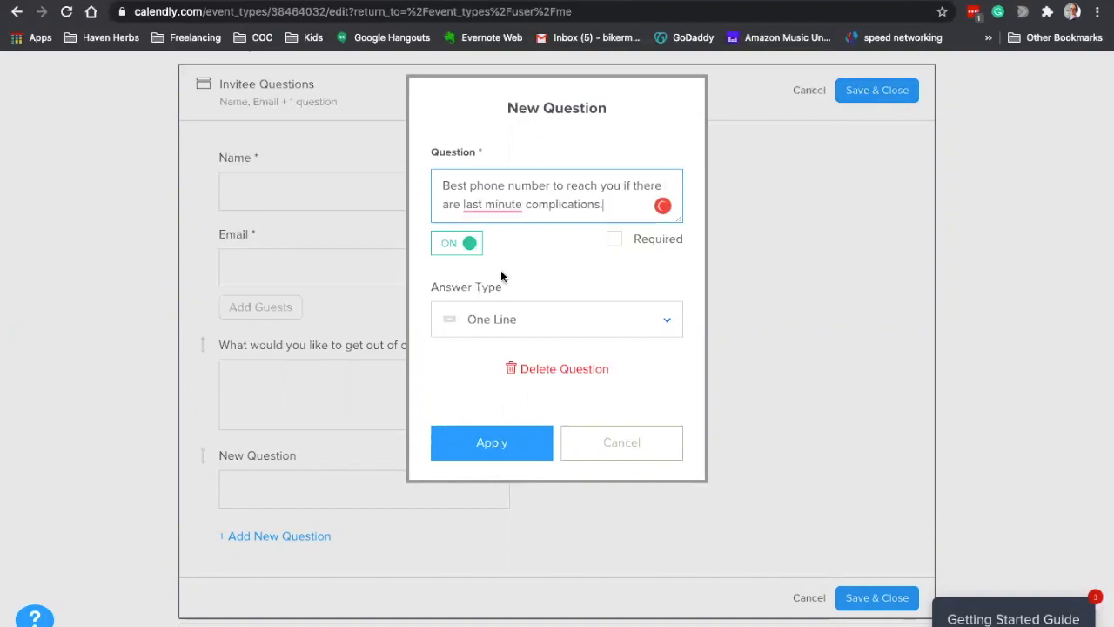
{"action": "left_click", "coordinate": [501, 442]}
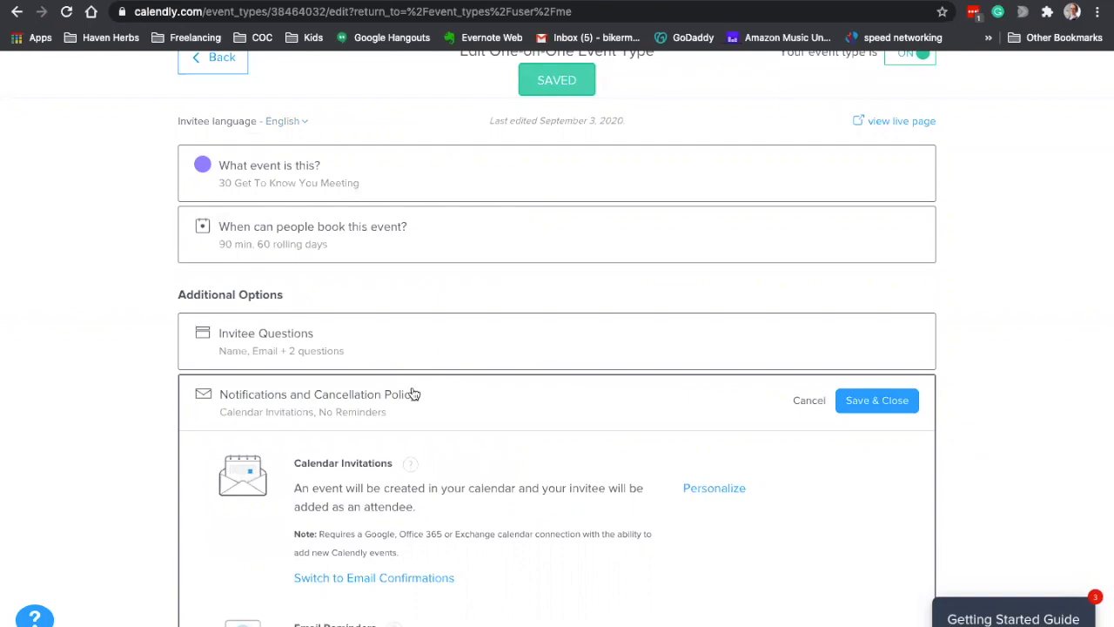
{"action": "scroll", "coordinate": [411, 392], "scroll_direction": "down", "scroll_amount": 3}
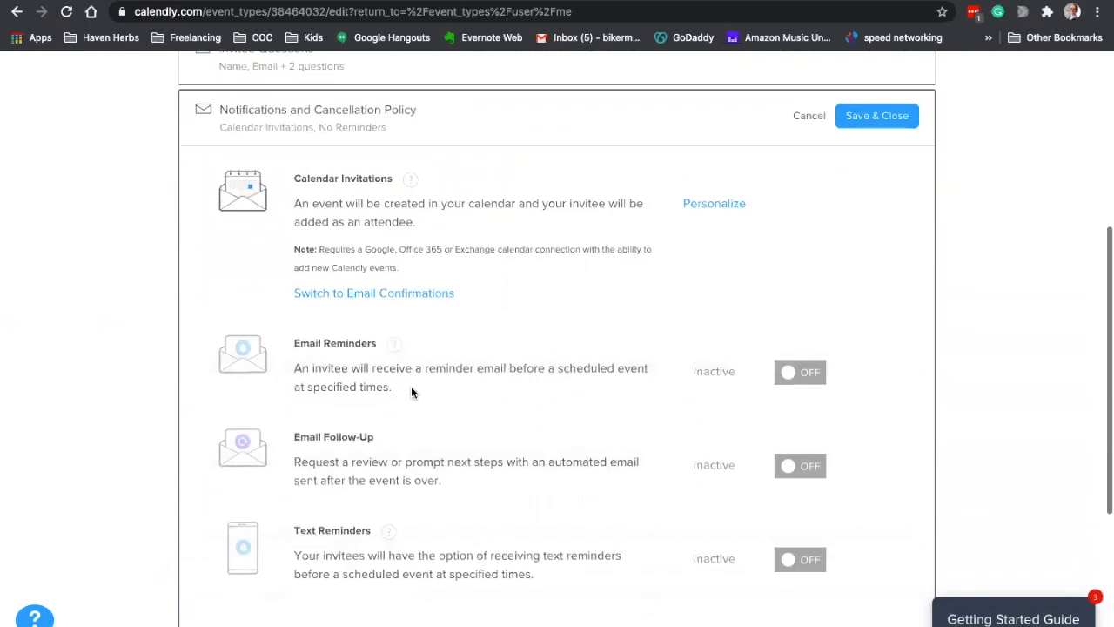
Turn on email reminders for invitees.
{"action": "scroll", "coordinate": [411, 389], "scroll_direction": "down", "scroll_amount": 1}
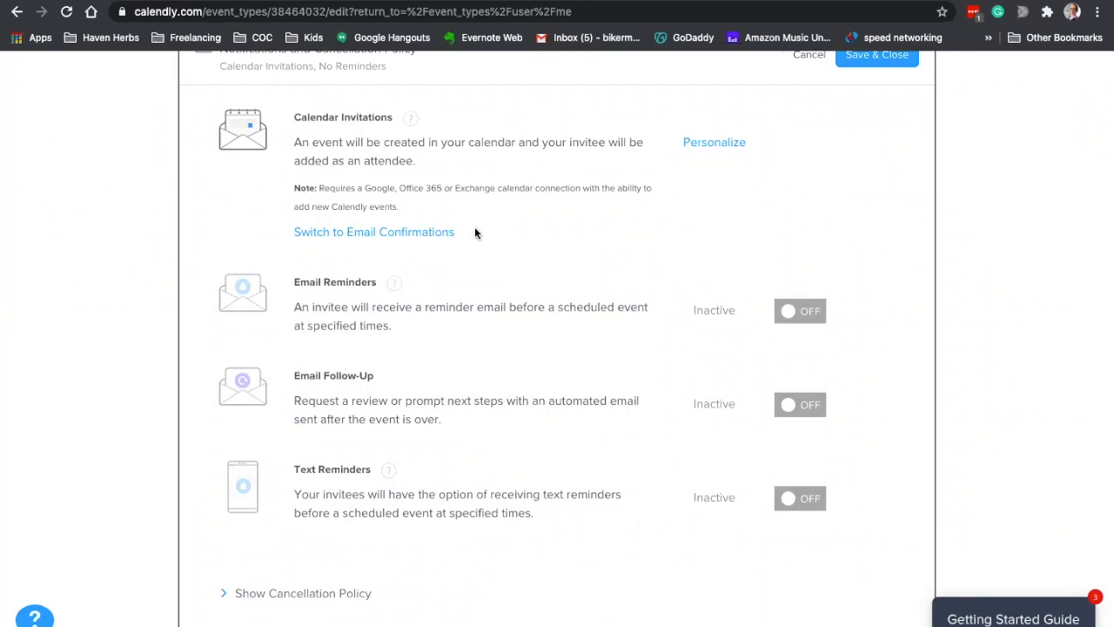
{"action": "scroll", "coordinate": [475, 231], "scroll_direction": "down", "scroll_amount": 2}
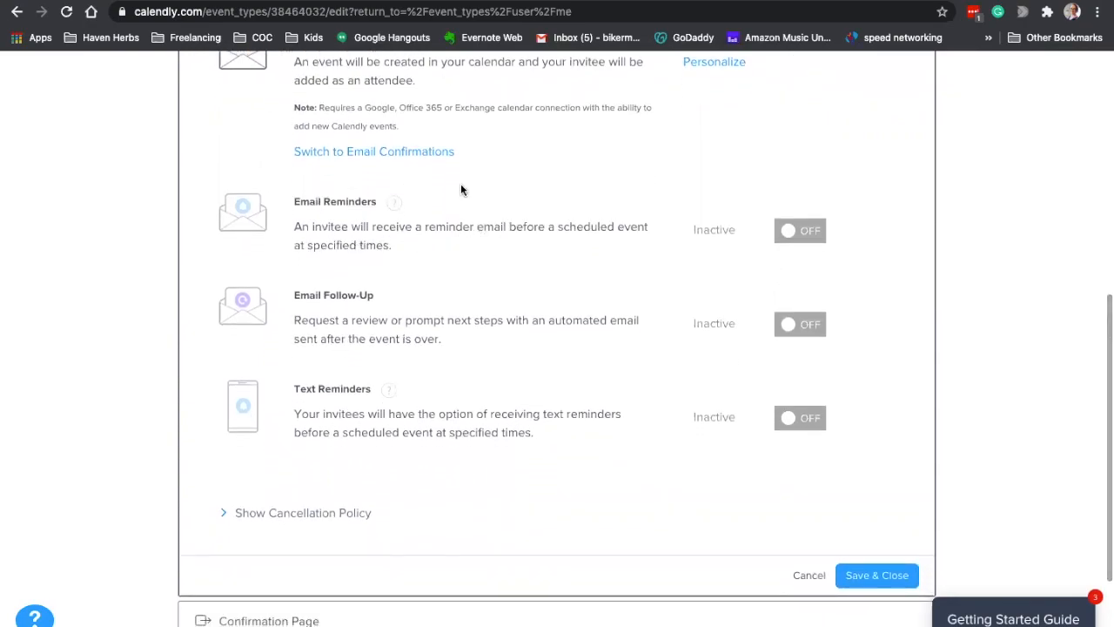
{"action": "left_click", "coordinate": [794, 232]}
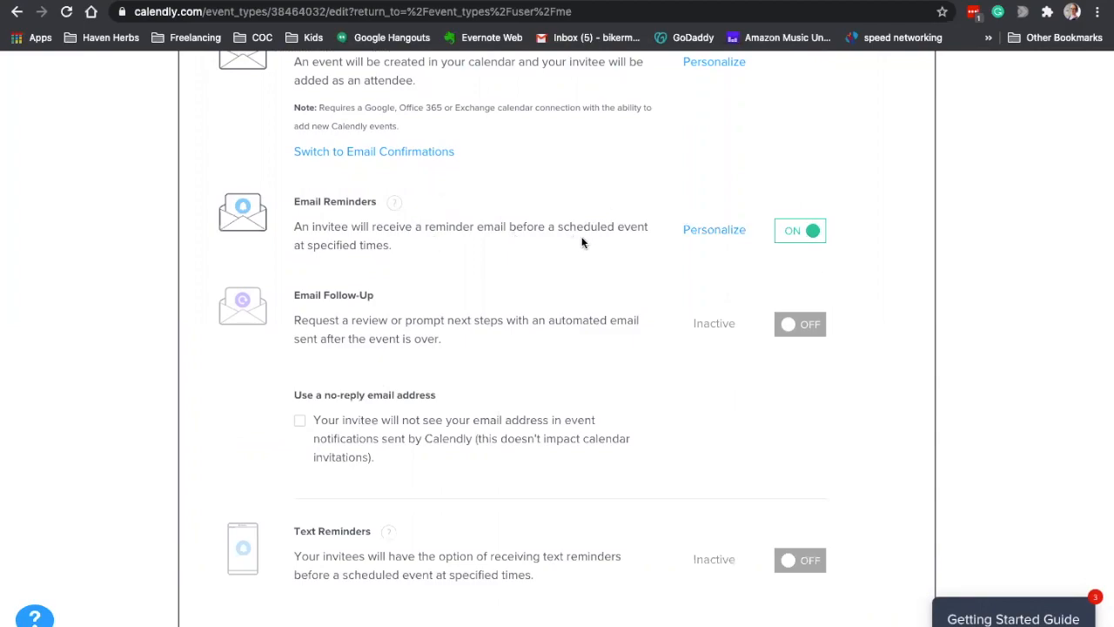
{"action": "scroll", "coordinate": [467, 342], "scroll_direction": "down", "scroll_amount": 3}
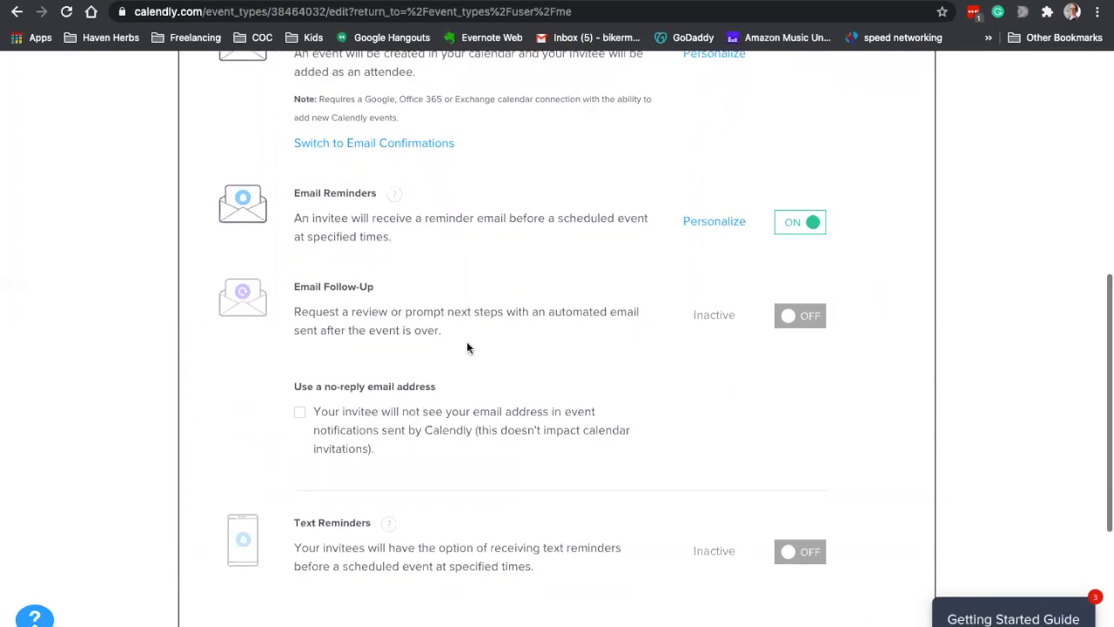
{"action": "scroll", "coordinate": [467, 347], "scroll_direction": "up", "scroll_amount": 4}
Change the reminder timing from 24 to 2 hours before the event.
{"action": "left_click", "coordinate": [714, 243]}
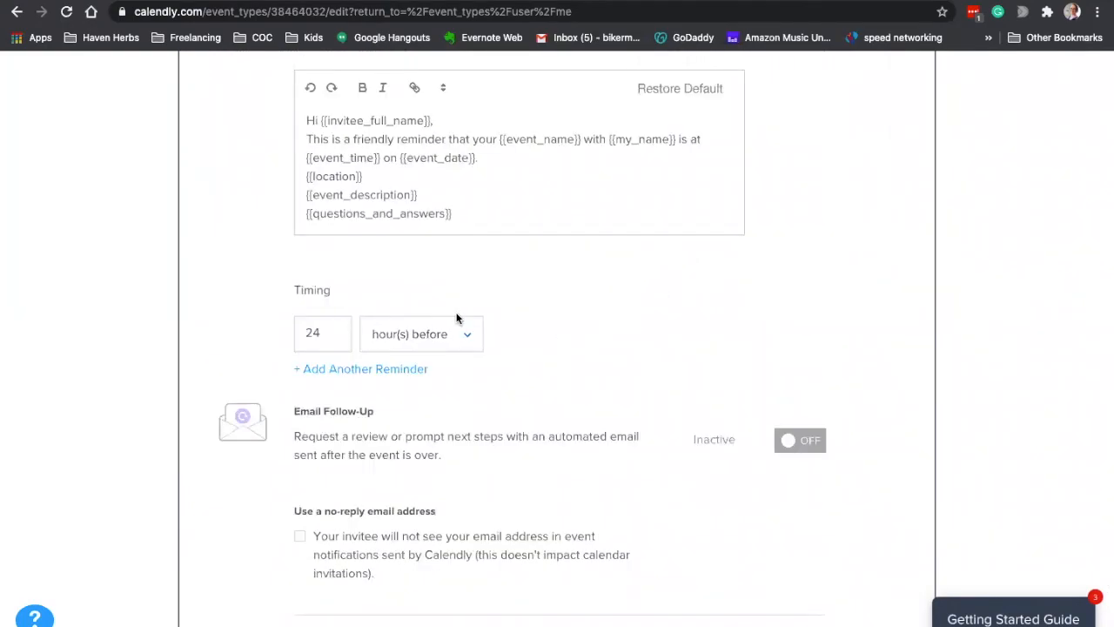
{"action": "left_click", "coordinate": [314, 334]}
{"action": "key", "text": "BackSpace"}
{"action": "left_click", "coordinate": [559, 313]}
{"action": "scroll", "coordinate": [560, 313], "scroll_direction": "up", "scroll_amount": 1}
{"action": "scroll", "coordinate": [559, 313], "scroll_direction": "down", "scroll_amount": 1}
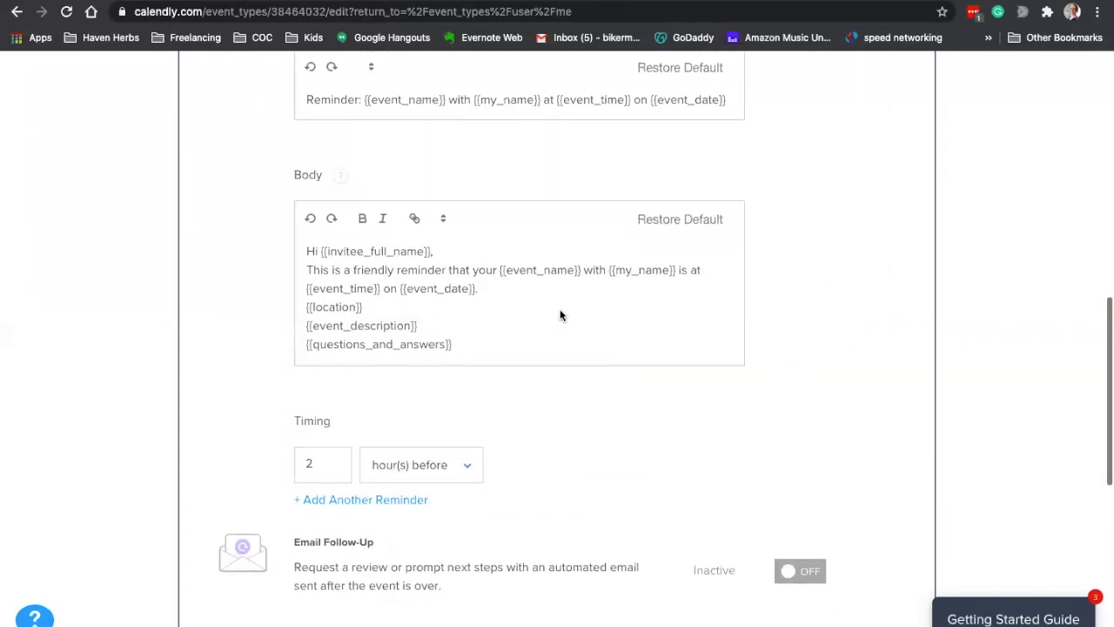
{"action": "scroll", "coordinate": [560, 314], "scroll_direction": "up", "scroll_amount": 3}
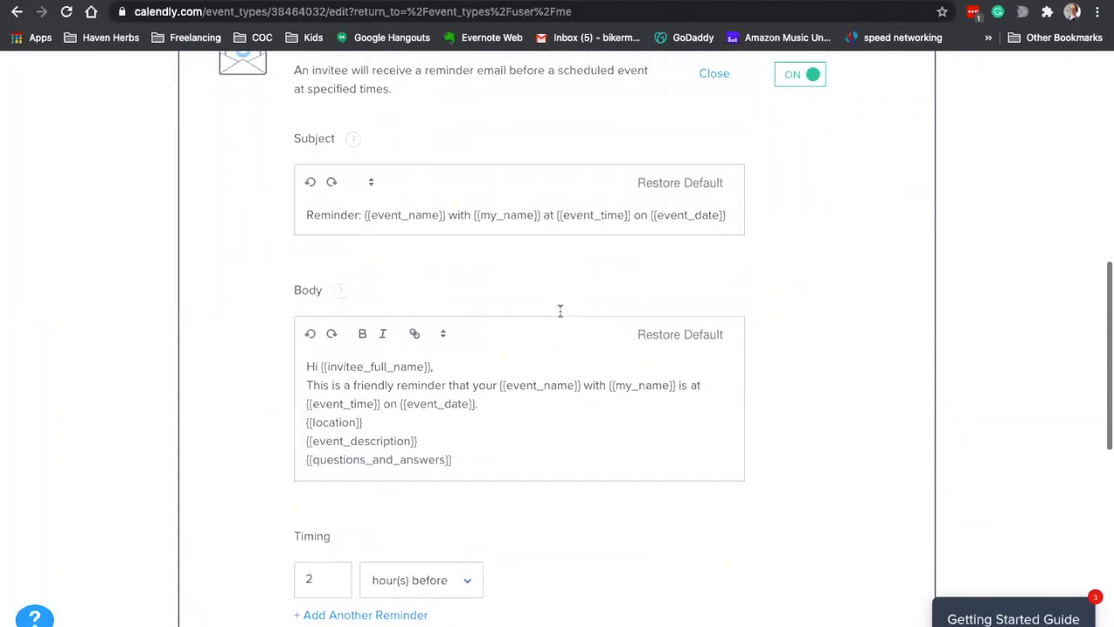
{"action": "scroll", "coordinate": [560, 311], "scroll_direction": "down", "scroll_amount": 2}
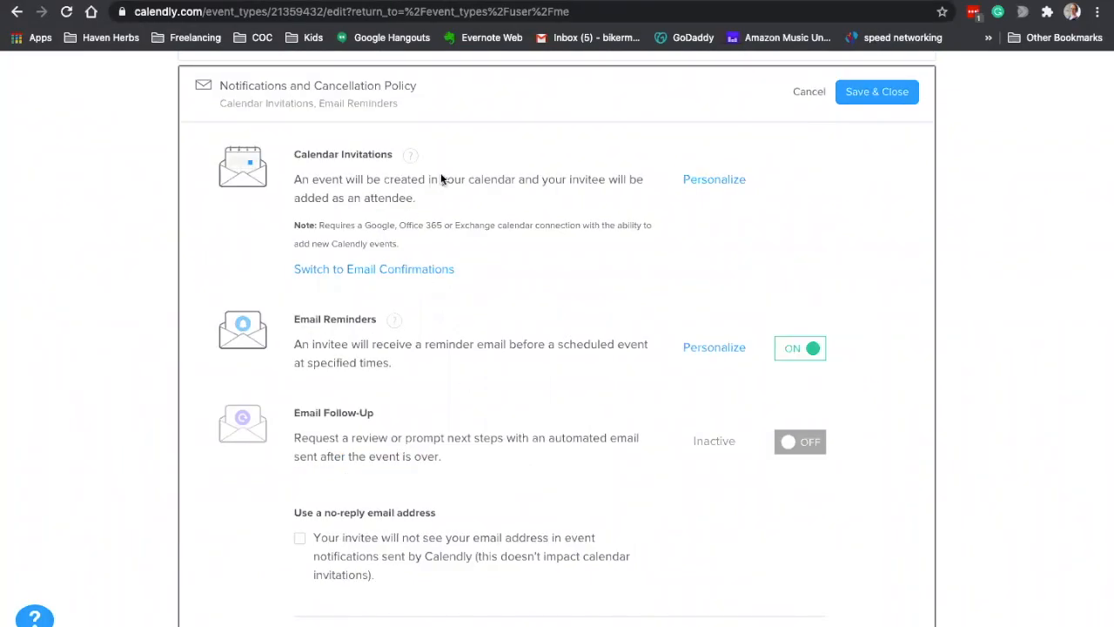
Try email confirmations, then switch back to sending invitees calendar invitations.
{"action": "left_click", "coordinate": [351, 270]}
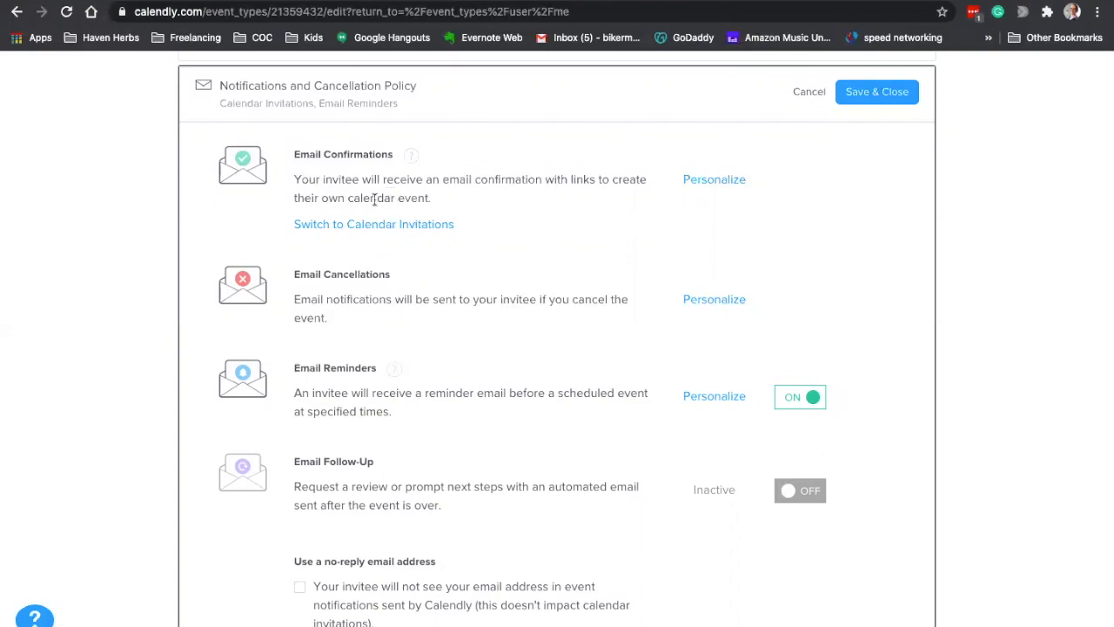
{"action": "left_click", "coordinate": [352, 227]}
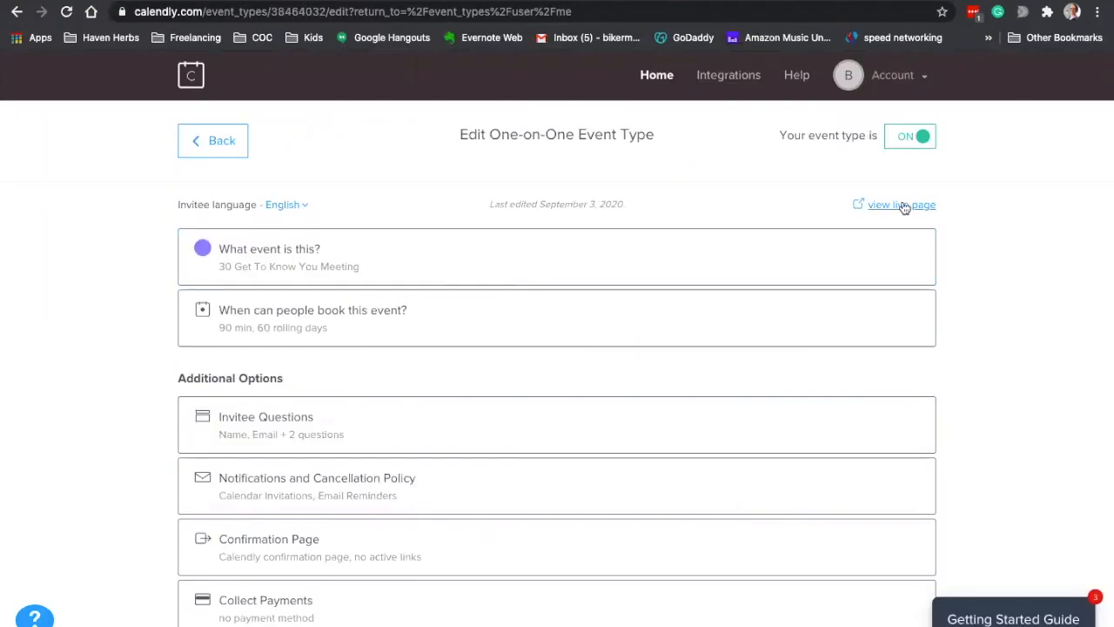
Preview Tuesday, September 8 open times on the live booking page, then return to the event editor.
{"action": "left_click", "coordinate": [902, 205]}
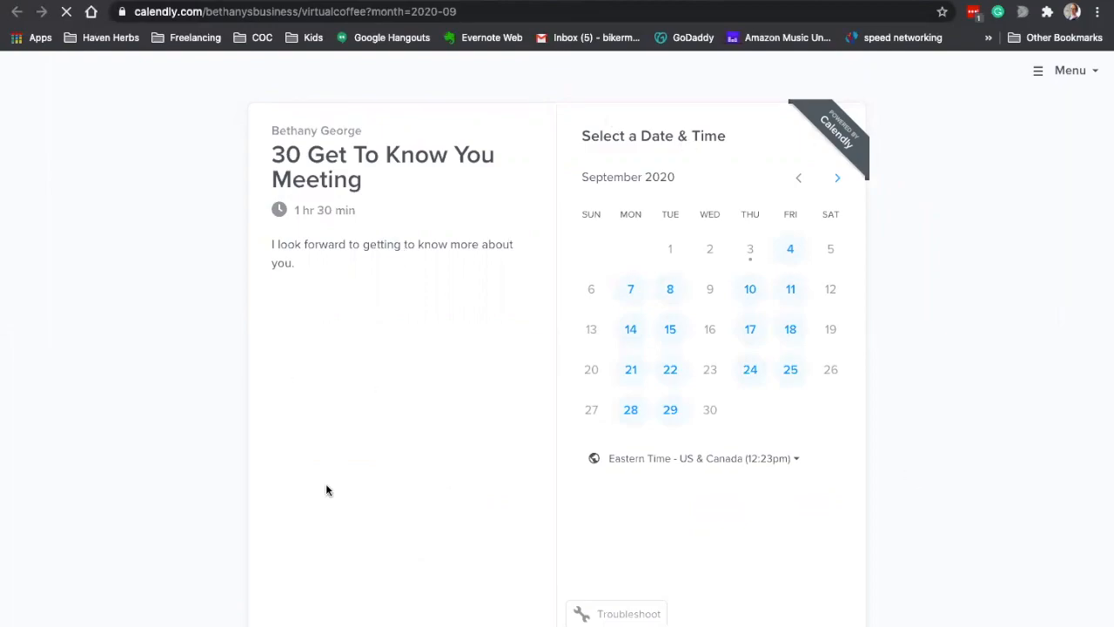
{"action": "left_click", "coordinate": [670, 291]}
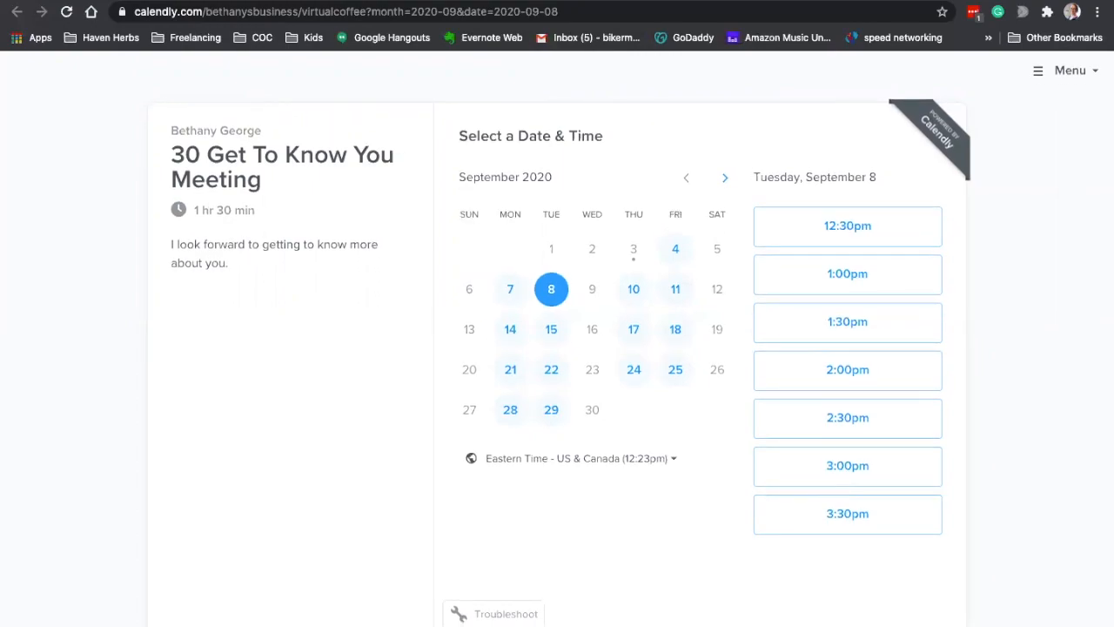
{"action": "left_click", "coordinate": [679, 1]}
{"action": "scroll", "coordinate": [417, 310], "scroll_direction": "down", "scroll_amount": 2}
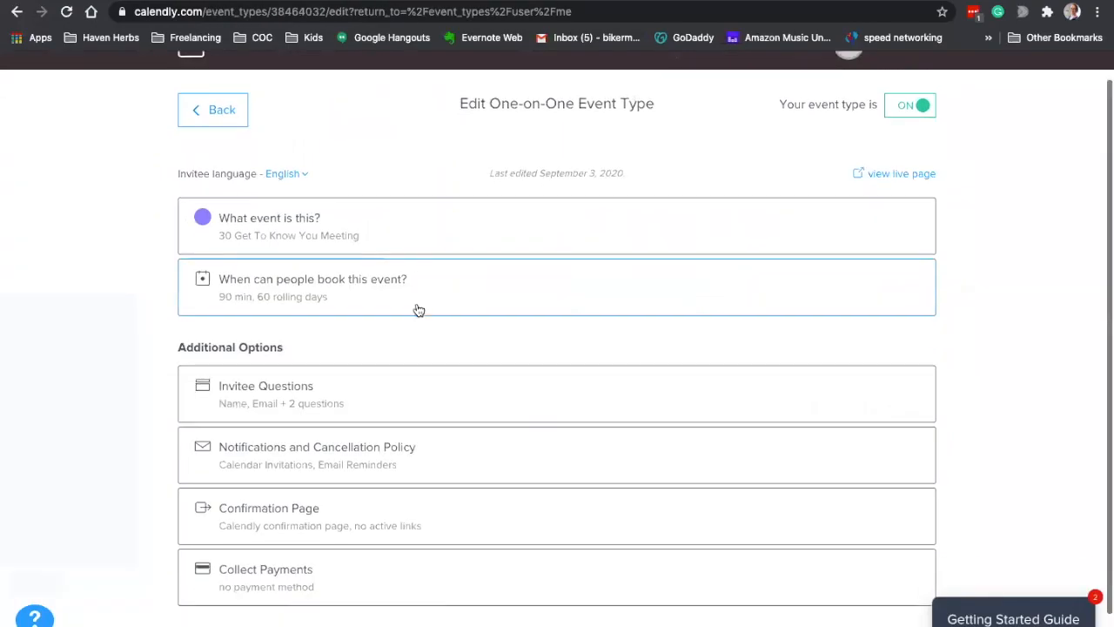
Add an in-person 'Starbucks' location alongside Zoom and save the event details.
{"action": "left_click", "coordinate": [395, 175]}
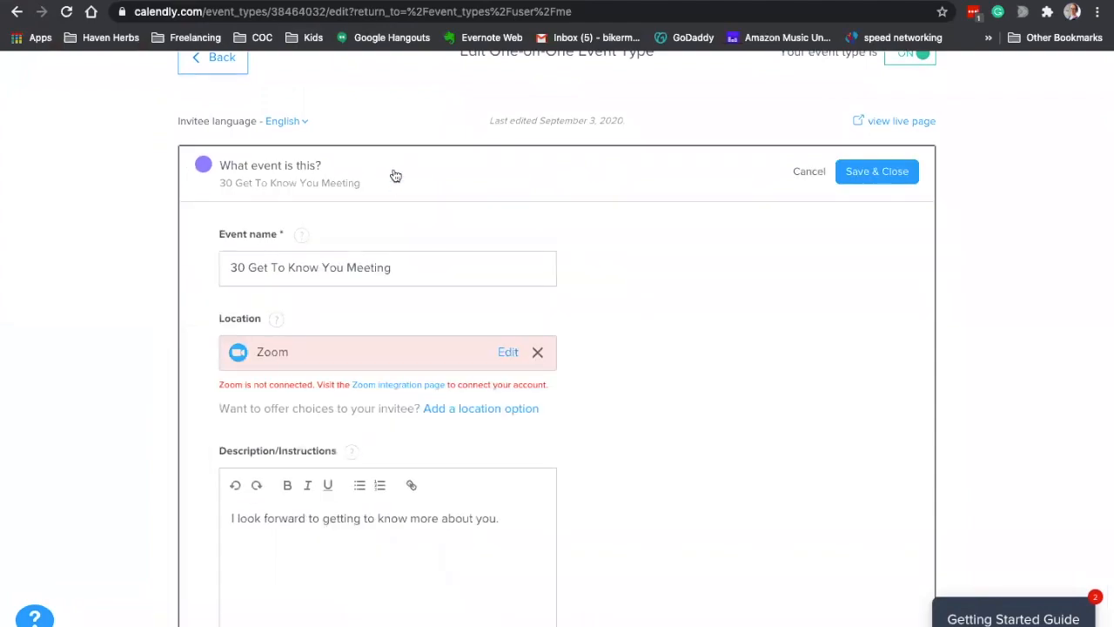
{"action": "type", "text": "Co"}
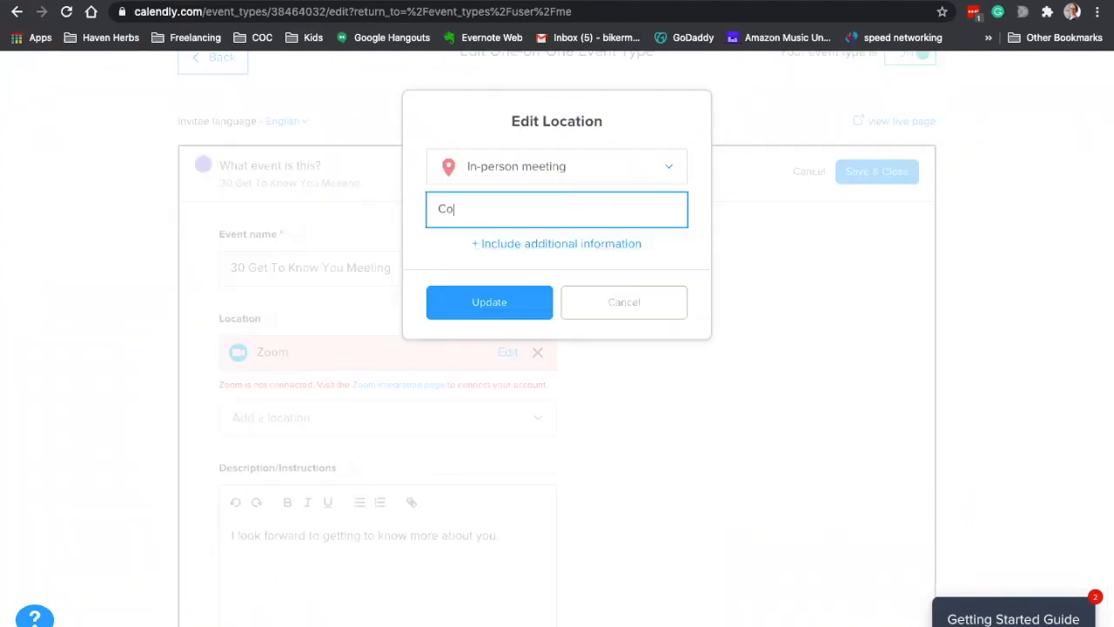
{"action": "key", "text": "BackSpace"}
{"action": "type", "text": "Starbucks"}
{"action": "left_click", "coordinate": [498, 303]}
{"action": "scroll", "coordinate": [617, 422], "scroll_direction": "down", "scroll_amount": 5}
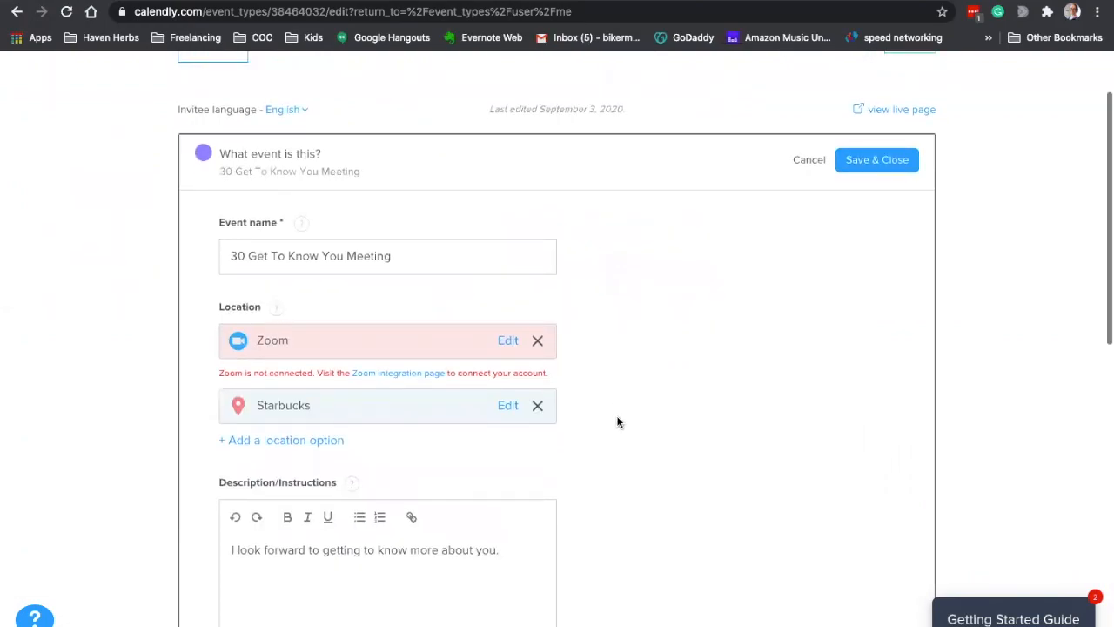
{"action": "left_click", "coordinate": [875, 516]}
{"action": "left_click", "coordinate": [316, 232]}
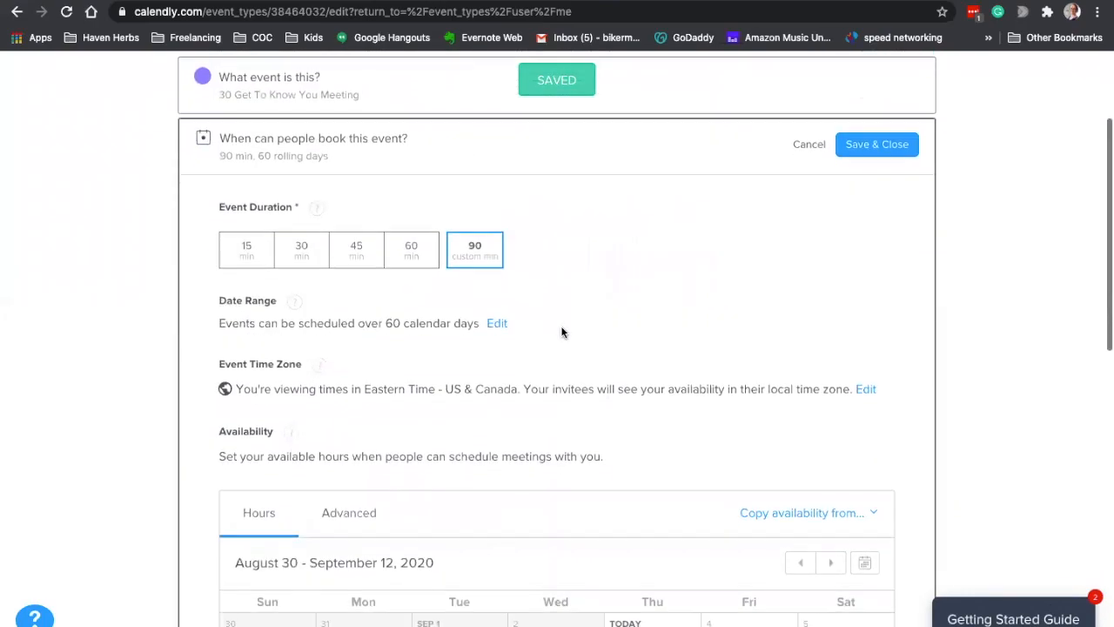
{"action": "scroll", "coordinate": [562, 331], "scroll_direction": "down", "scroll_amount": 2}
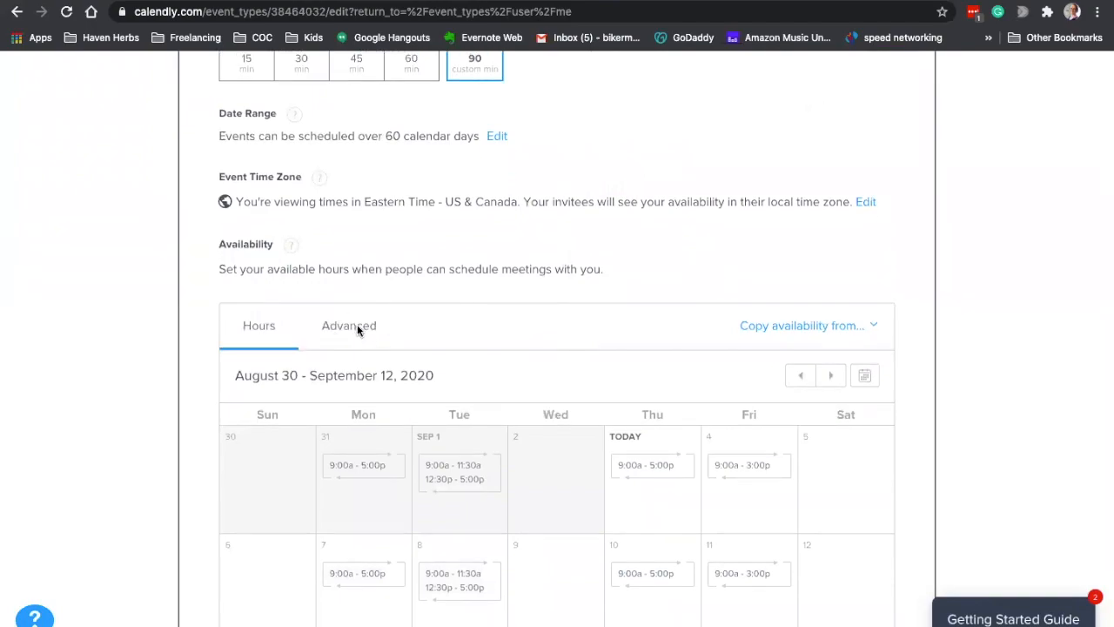
In the Advanced settings, set a 15 min buffer before and a 10 min buffer after events.
{"action": "left_click", "coordinate": [364, 329]}
{"action": "scroll", "coordinate": [625, 346], "scroll_direction": "down", "scroll_amount": 5}
{"action": "scroll", "coordinate": [623, 346], "scroll_direction": "down", "scroll_amount": 3}
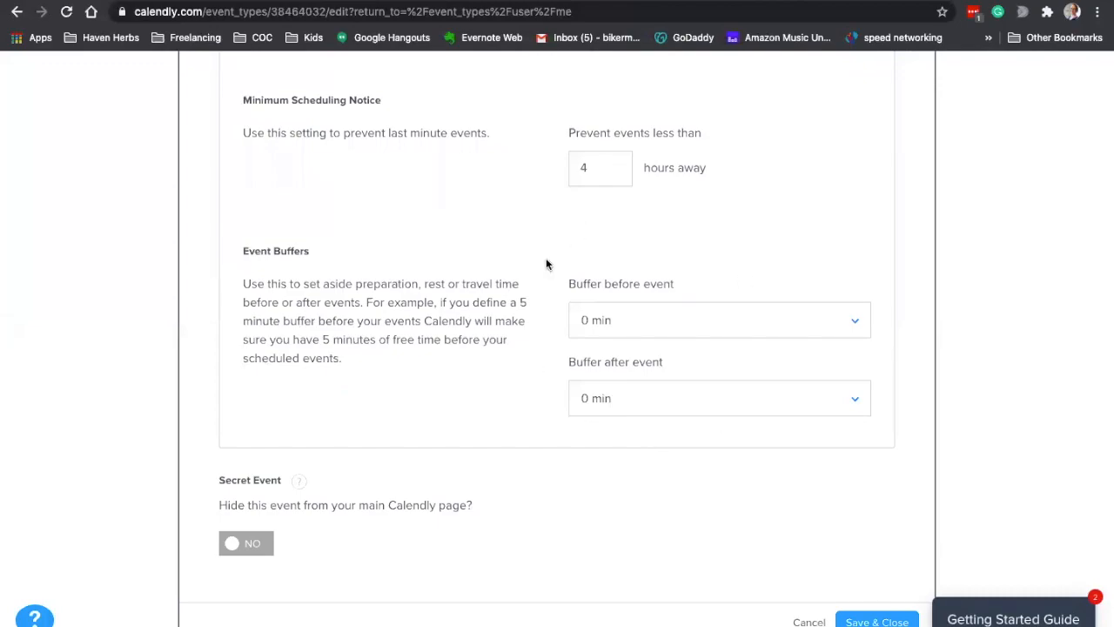
{"action": "left_click", "coordinate": [634, 318]}
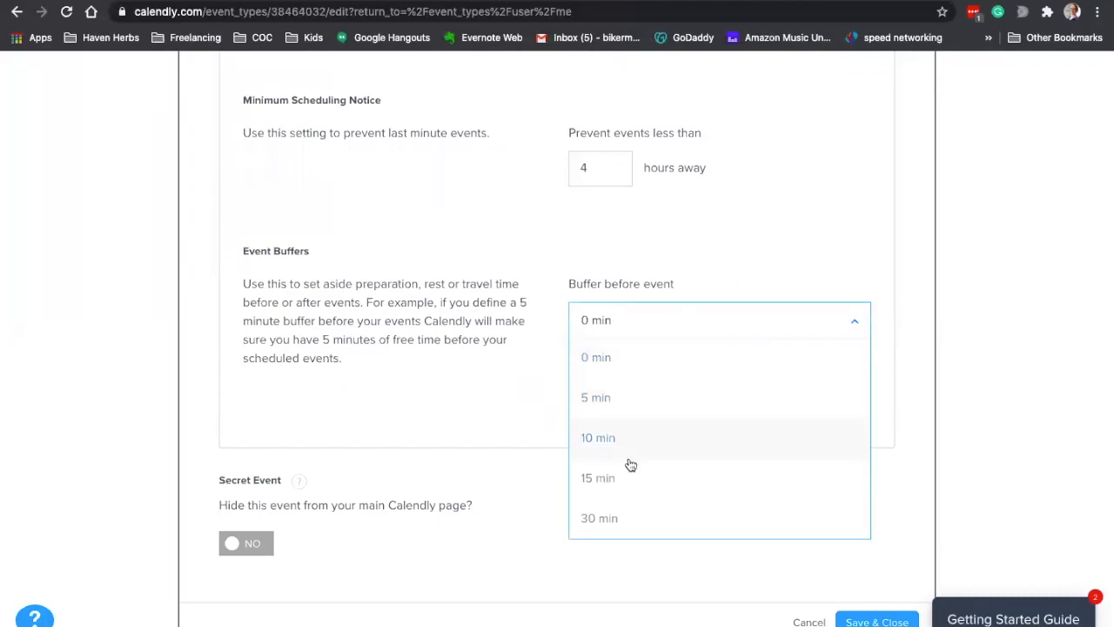
{"action": "left_click", "coordinate": [628, 490]}
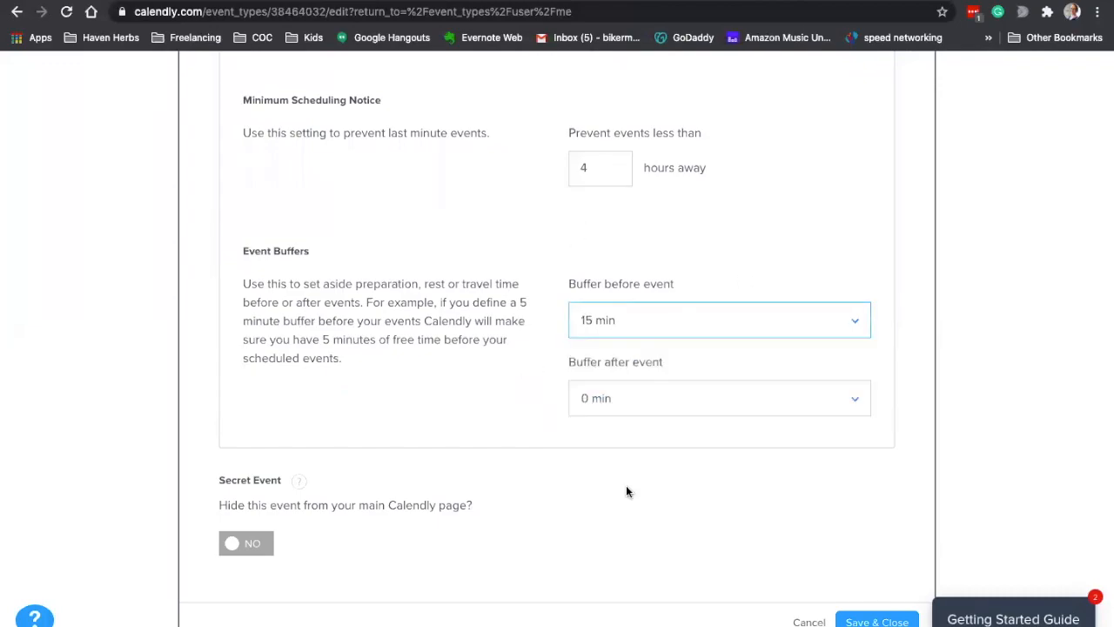
{"action": "left_click", "coordinate": [654, 412]}
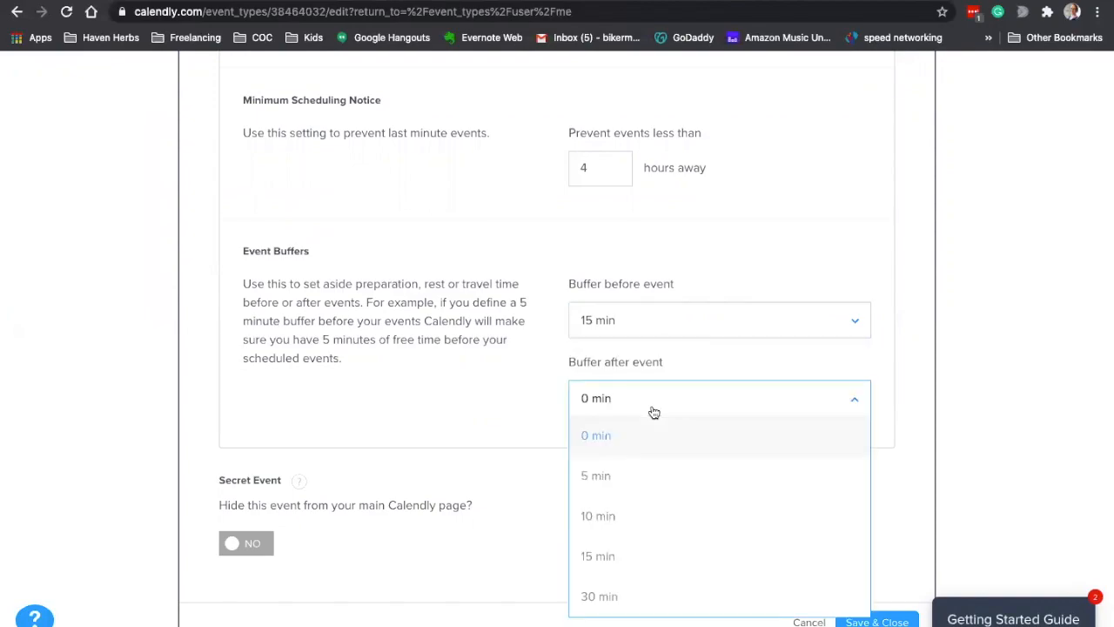
{"action": "left_click", "coordinate": [629, 520]}
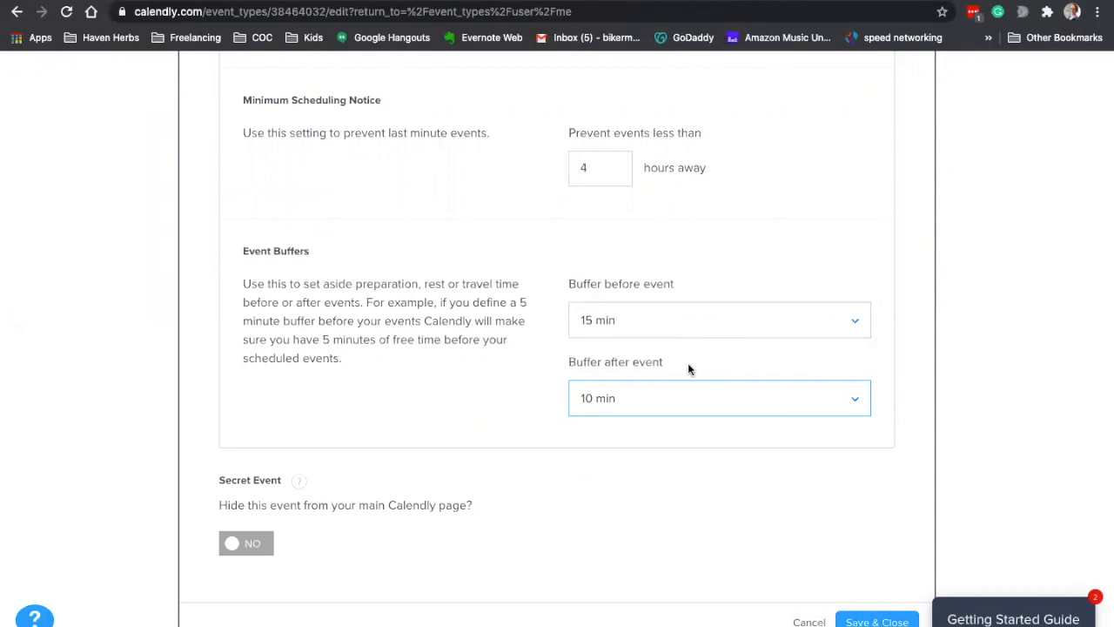
Limit the event to a maximum of 2 per day and save the availability settings.
{"action": "scroll", "coordinate": [688, 366], "scroll_direction": "up", "scroll_amount": 4}
{"action": "left_click", "coordinate": [583, 349]}
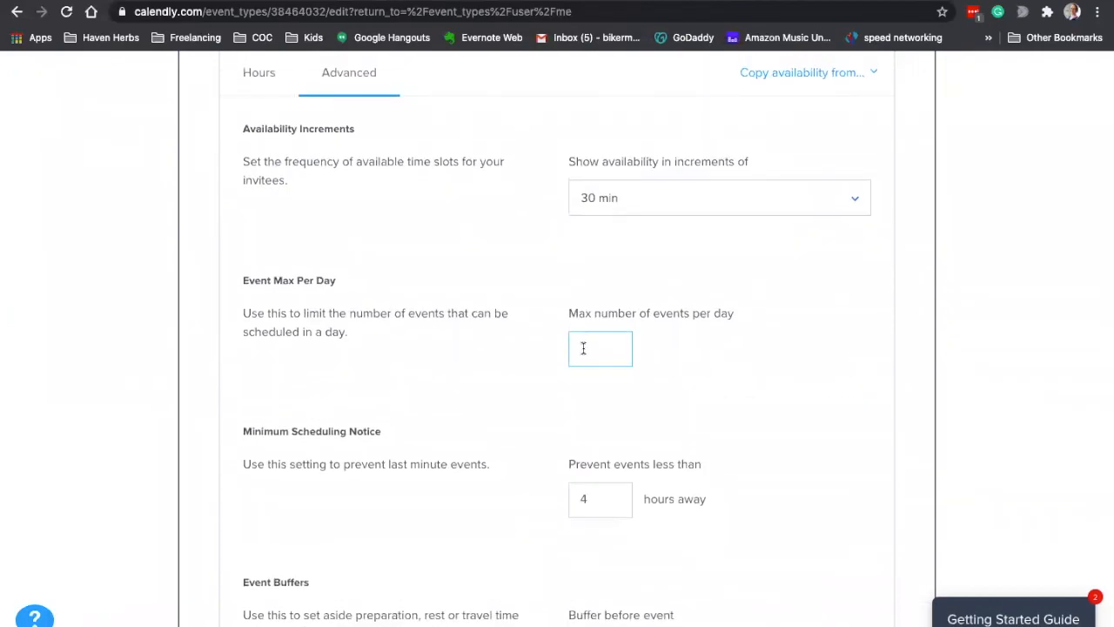
{"action": "left_click", "coordinate": [718, 296]}
{"action": "scroll", "coordinate": [718, 296], "scroll_direction": "up", "scroll_amount": 1}
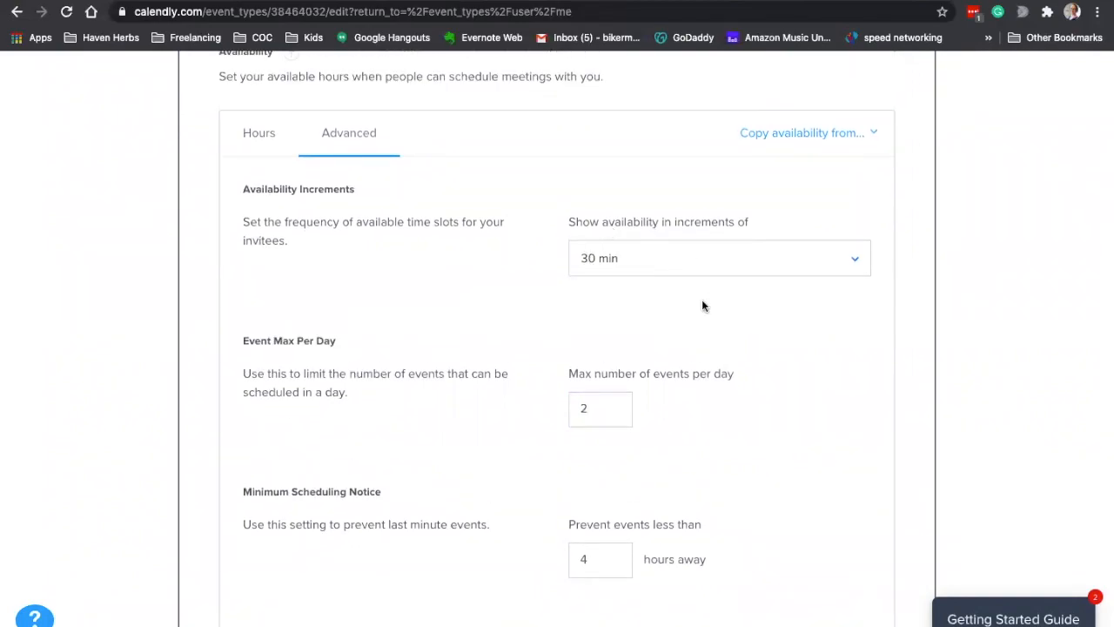
{"action": "scroll", "coordinate": [701, 300], "scroll_direction": "down", "scroll_amount": 8}
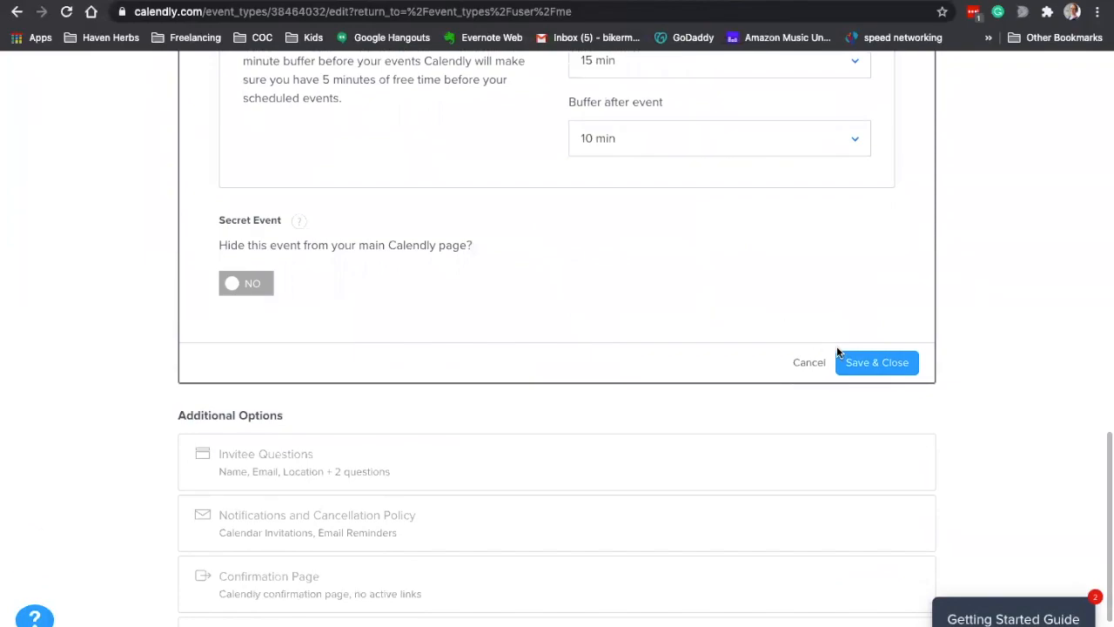
{"action": "left_click", "coordinate": [856, 366]}
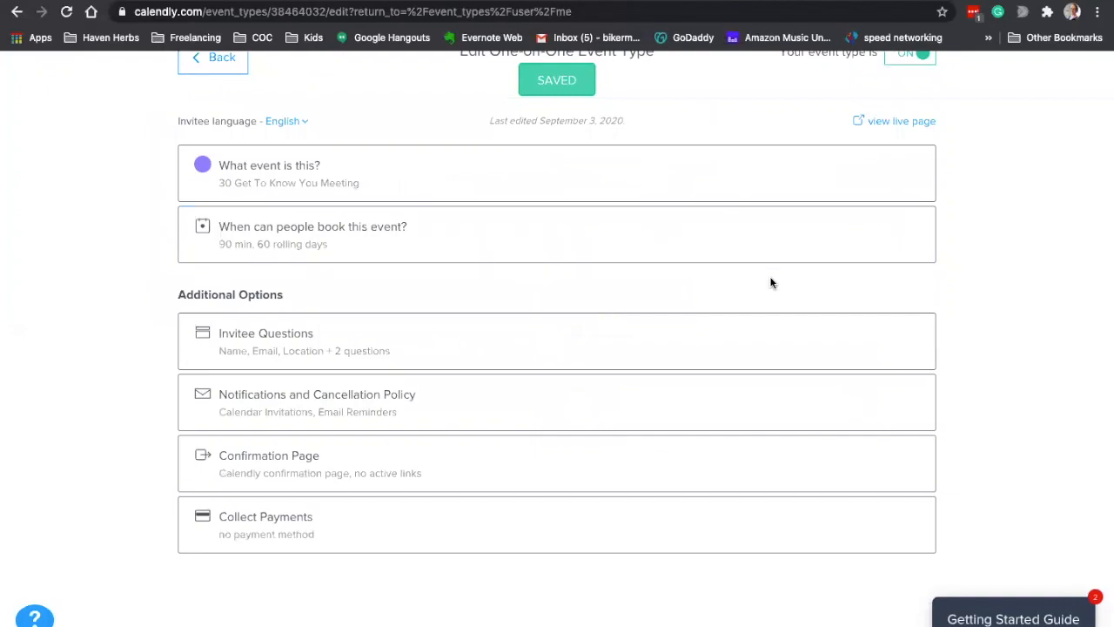
On the live booking page, select and confirm the 1:00pm slot on September 8.
{"action": "scroll", "coordinate": [773, 279], "scroll_direction": "up", "scroll_amount": 1}
{"action": "left_click", "coordinate": [887, 205]}
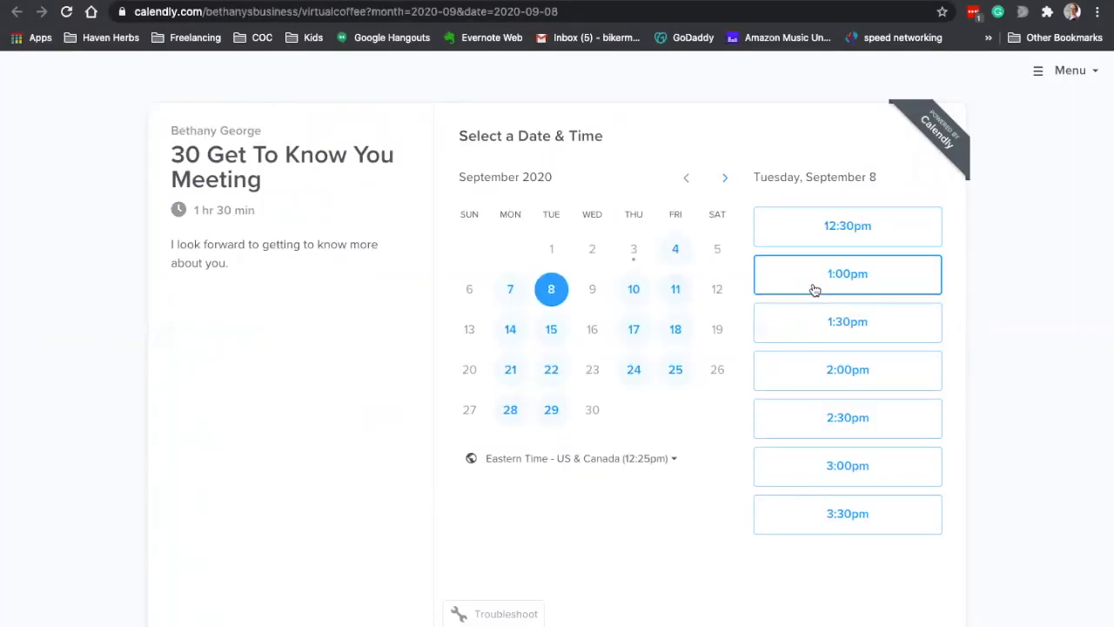
{"action": "left_click", "coordinate": [818, 272]}
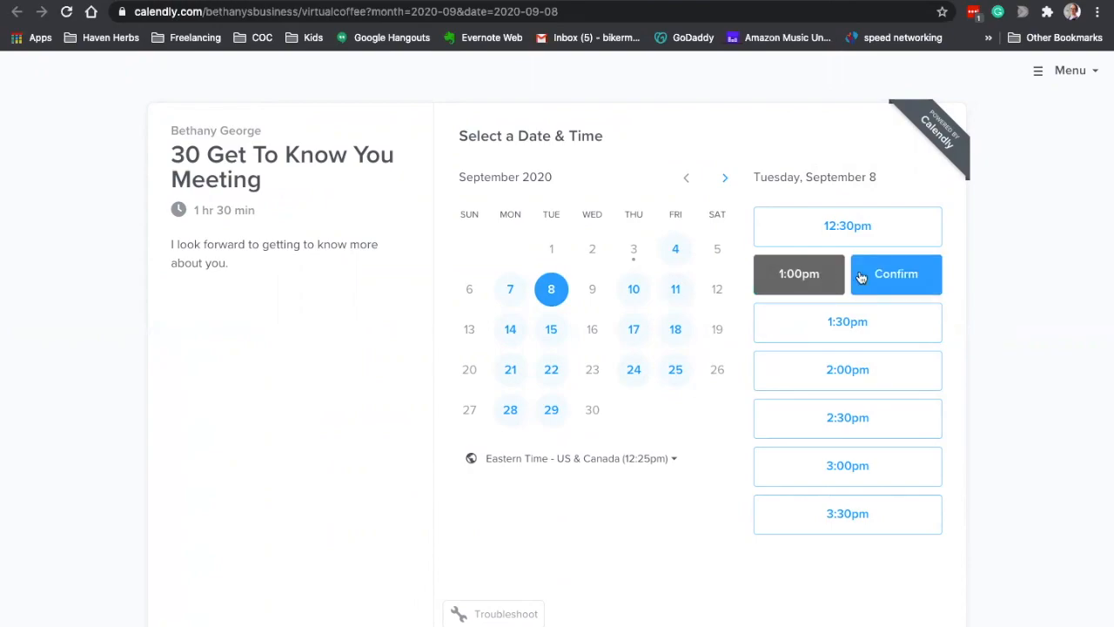
{"action": "left_click", "coordinate": [891, 275]}
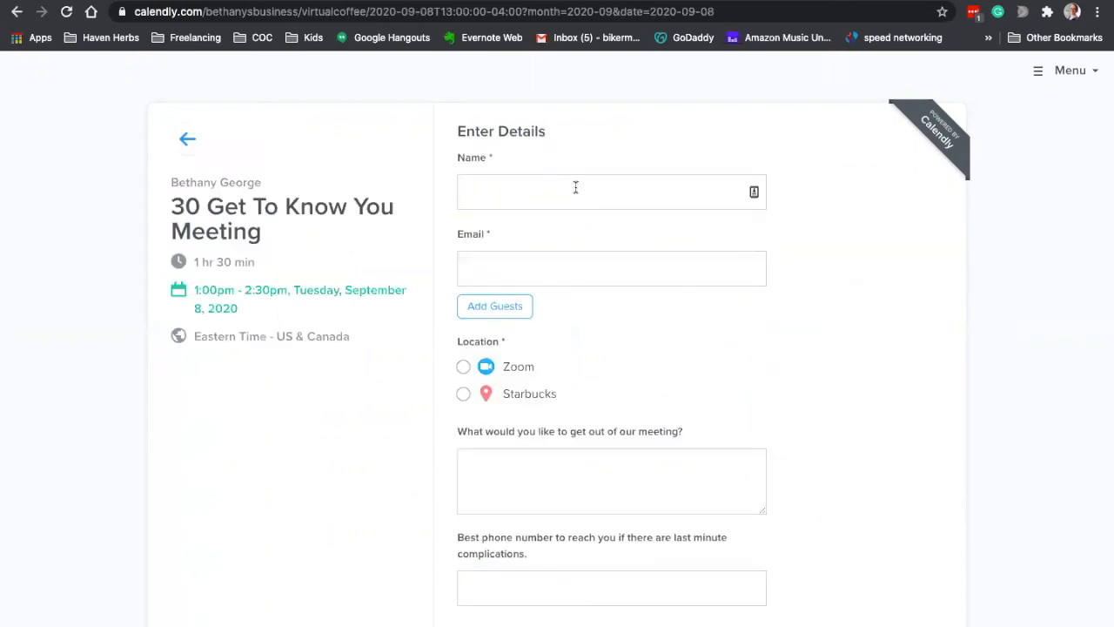
Autofill the invitee details, schedule the test booking, and return to the Calendly home page.
{"action": "left_click", "coordinate": [575, 189]}
{"action": "left_click", "coordinate": [548, 284]}
{"action": "scroll", "coordinate": [547, 348], "scroll_direction": "down", "scroll_amount": 1}
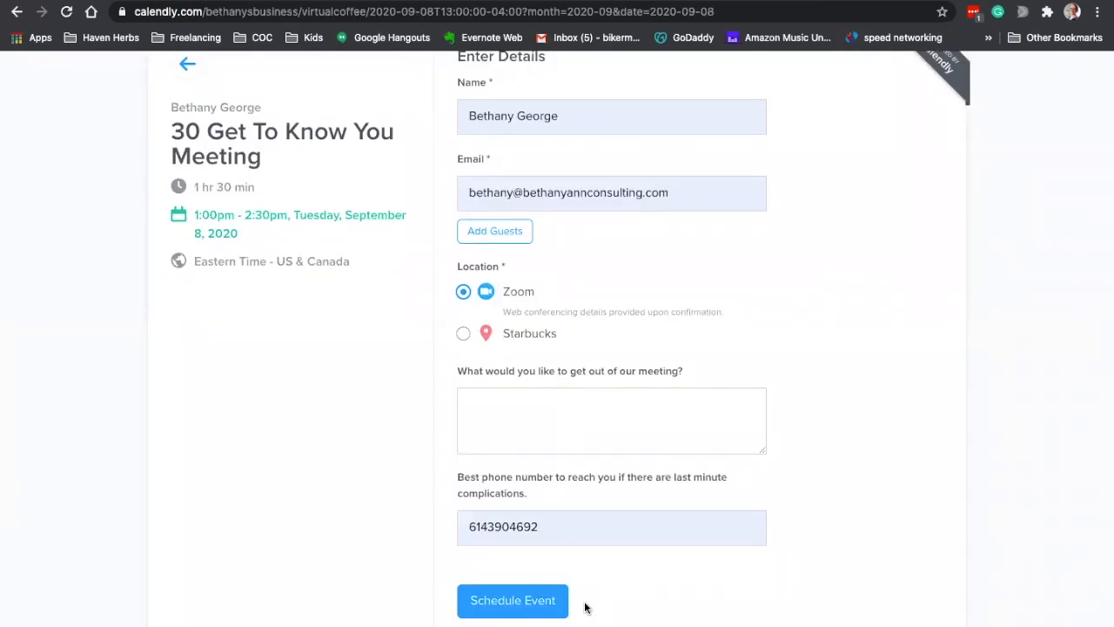
{"action": "left_click", "coordinate": [526, 601]}
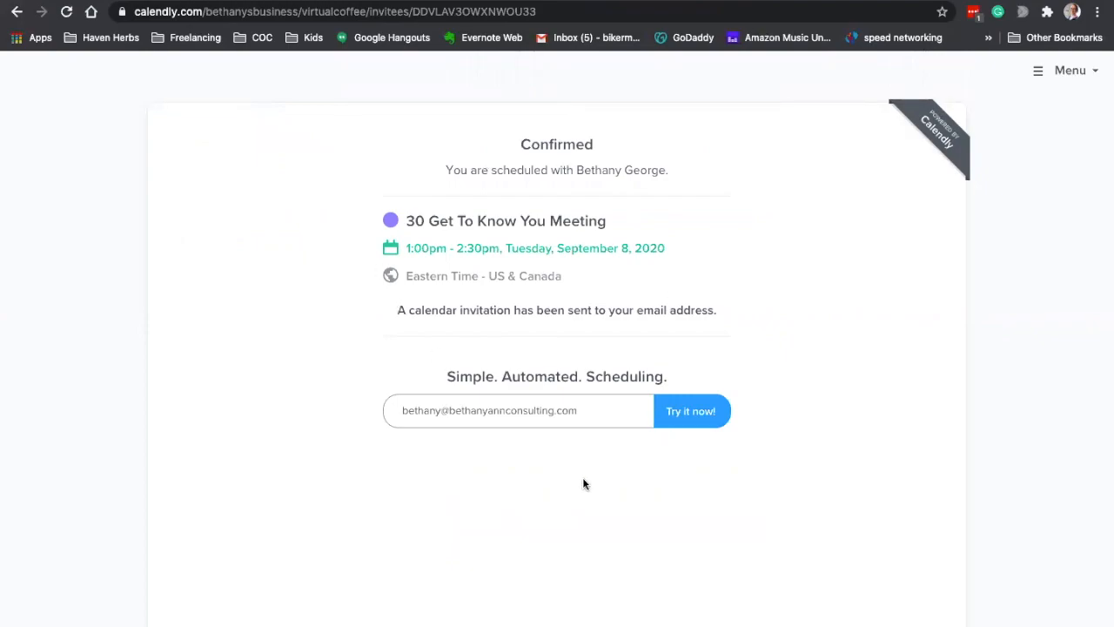
{"action": "left_click", "coordinate": [1064, 80]}
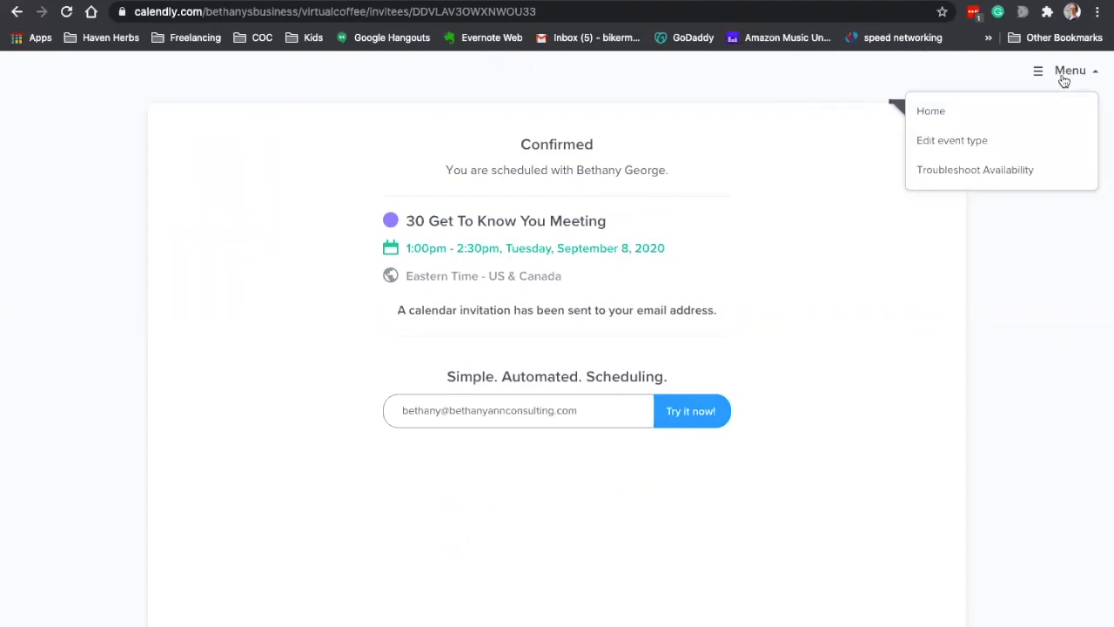
{"action": "left_click", "coordinate": [968, 110]}
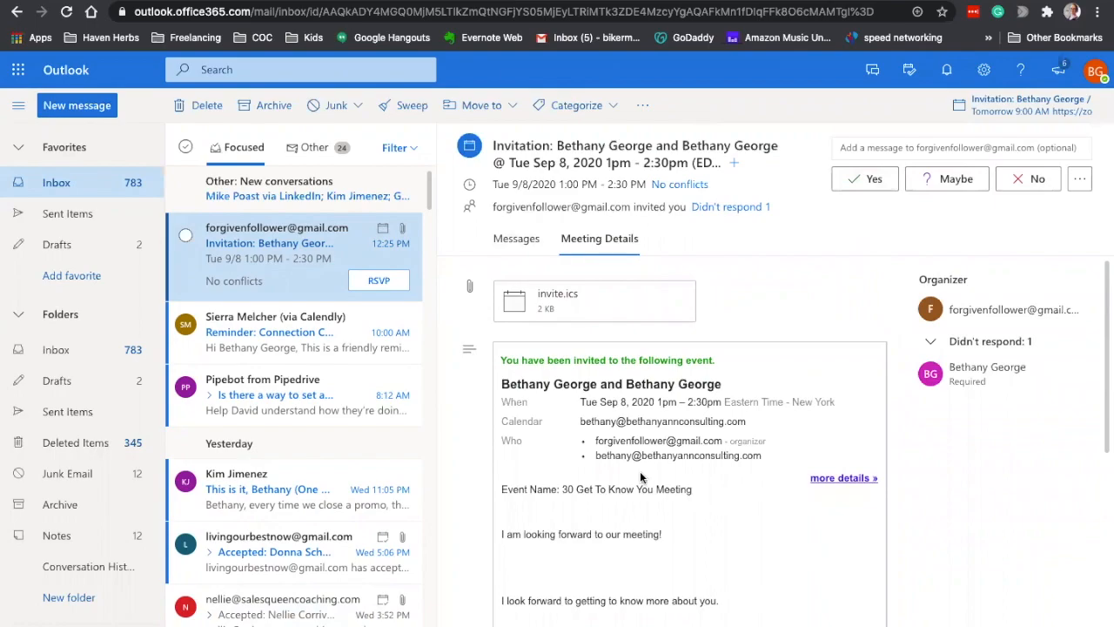
{"action": "left_click", "coordinate": [865, 178]}
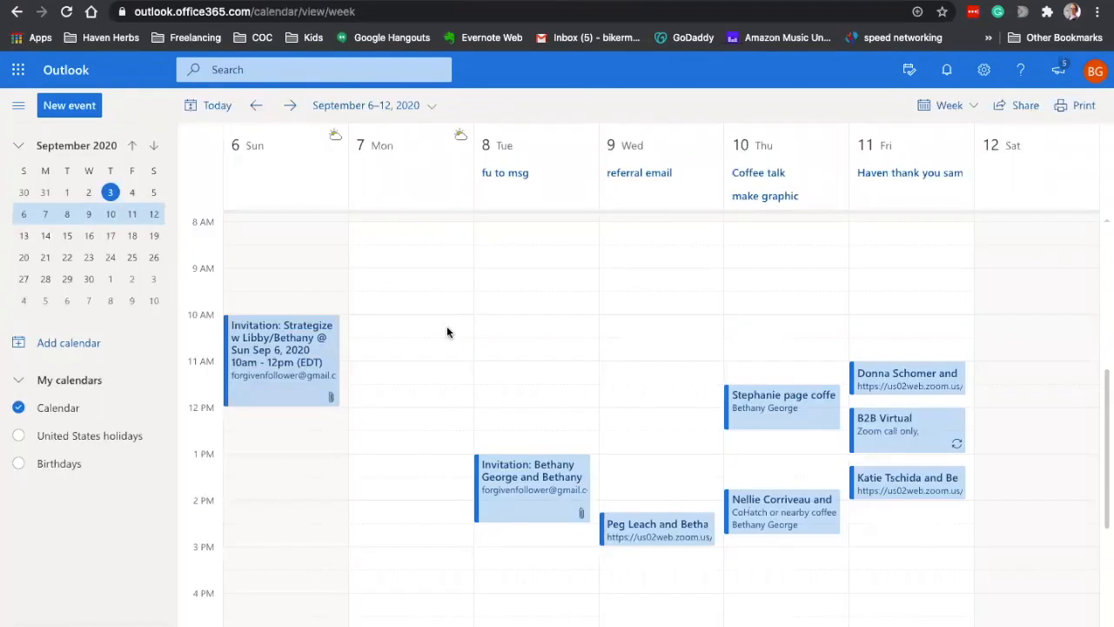
{"action": "scroll", "coordinate": [446, 325], "scroll_direction": "down", "scroll_amount": 2}
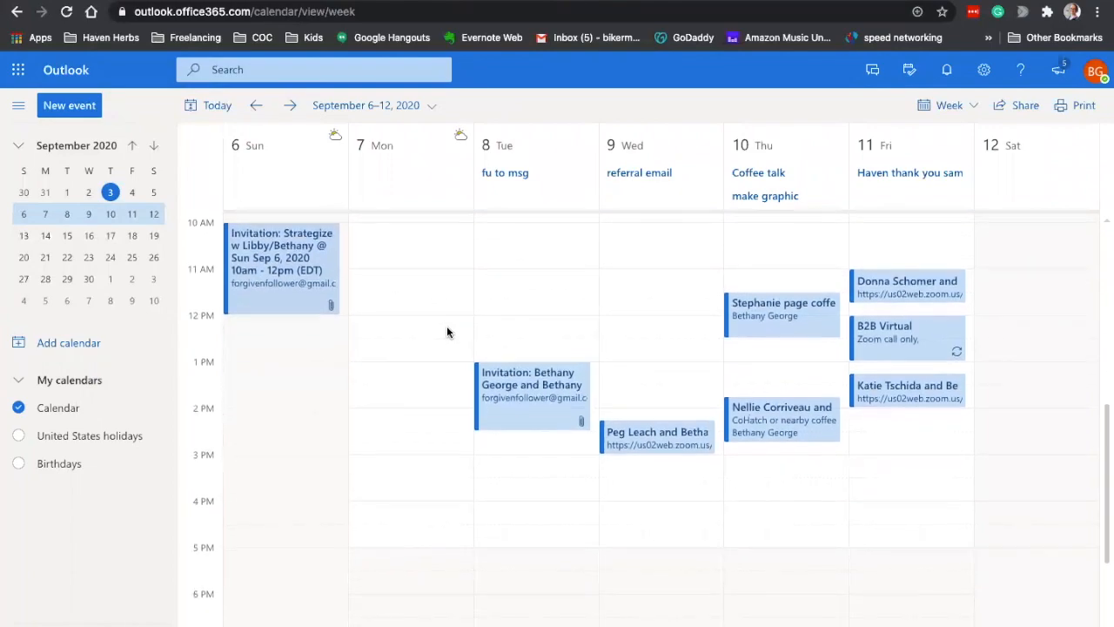
{"action": "left_click", "coordinate": [510, 372]}
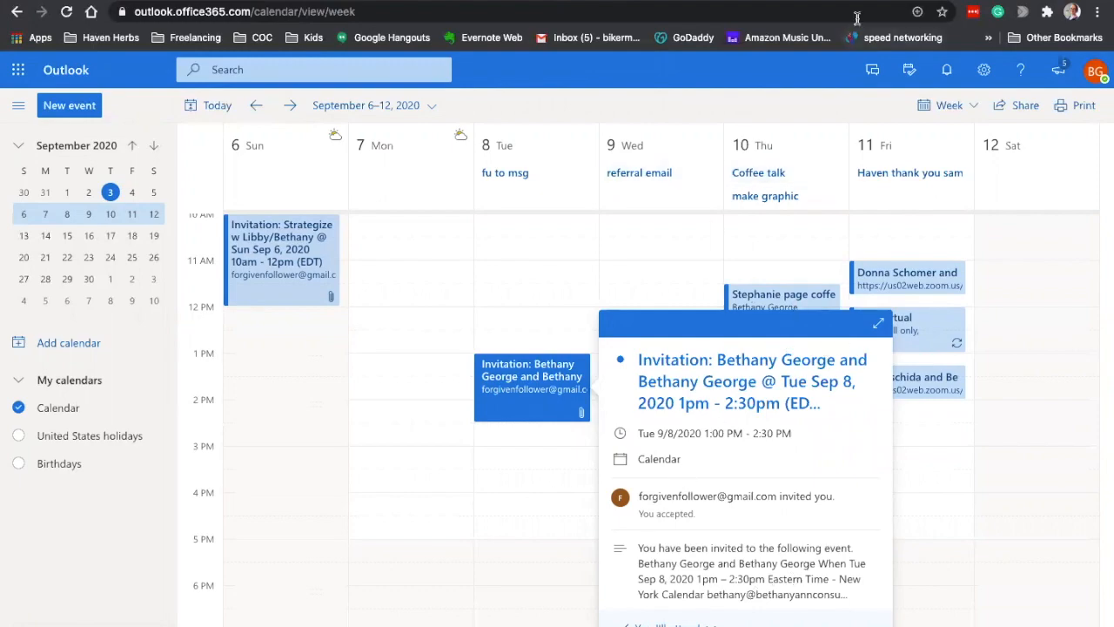
{"action": "left_click", "coordinate": [948, 1]}
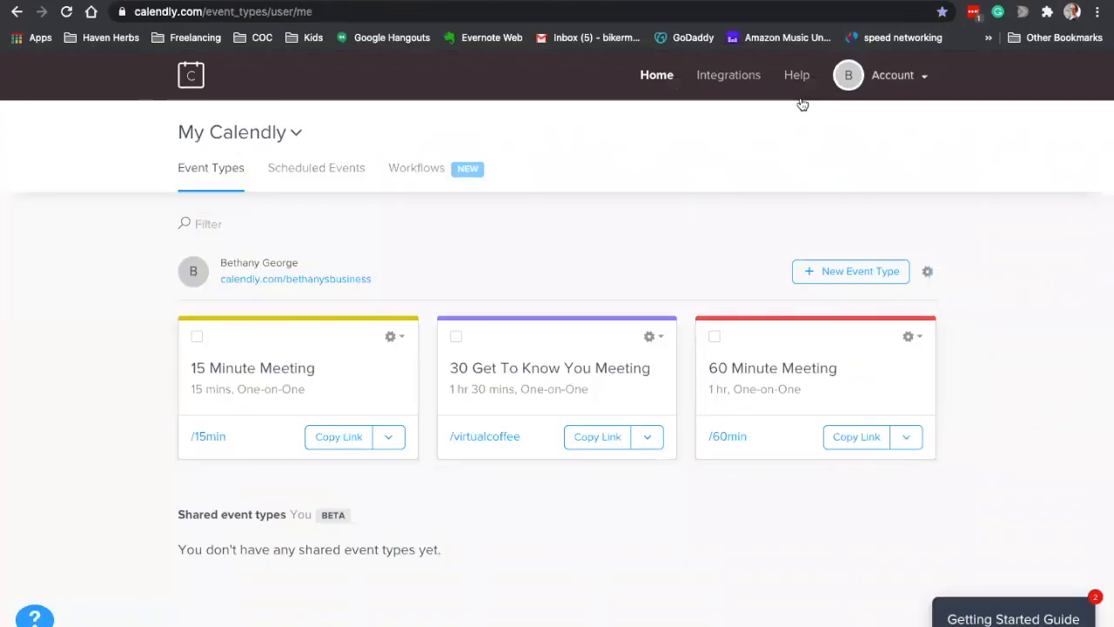
Open the Zoom card on the Integrations page and start connecting a Zoom account.
{"action": "left_click", "coordinate": [732, 78]}
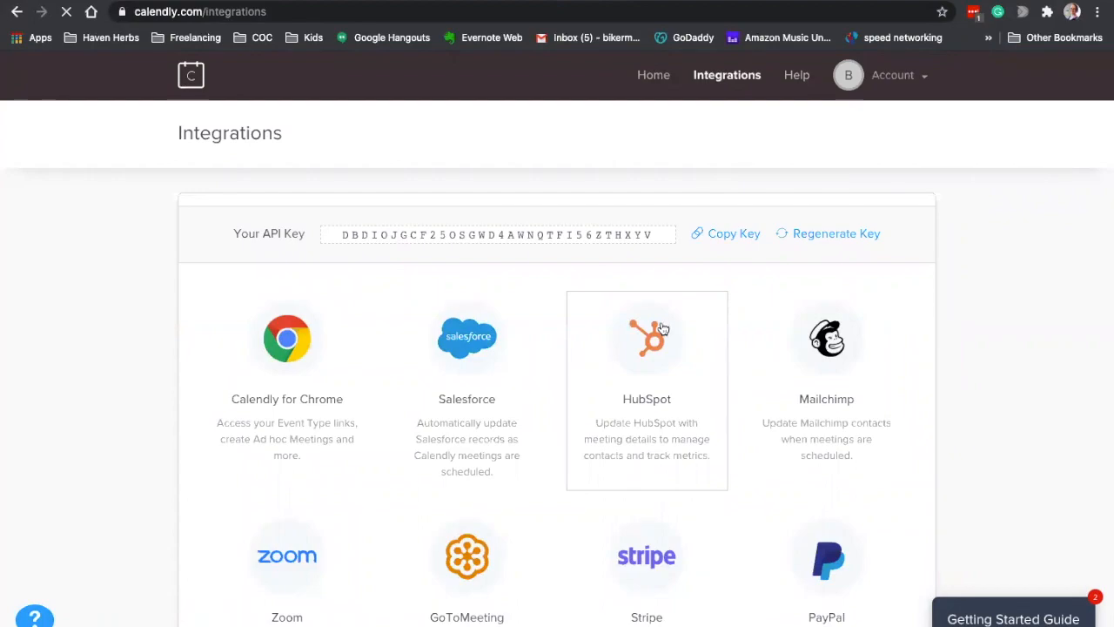
{"action": "scroll", "coordinate": [633, 344], "scroll_direction": "down", "scroll_amount": 4}
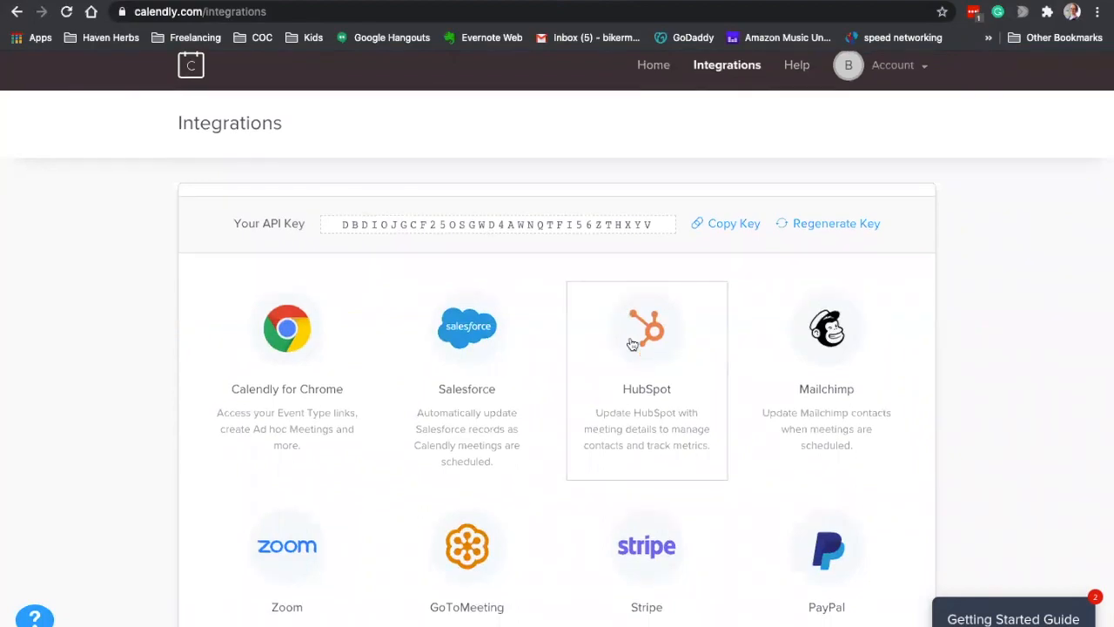
{"action": "left_click", "coordinate": [239, 338]}
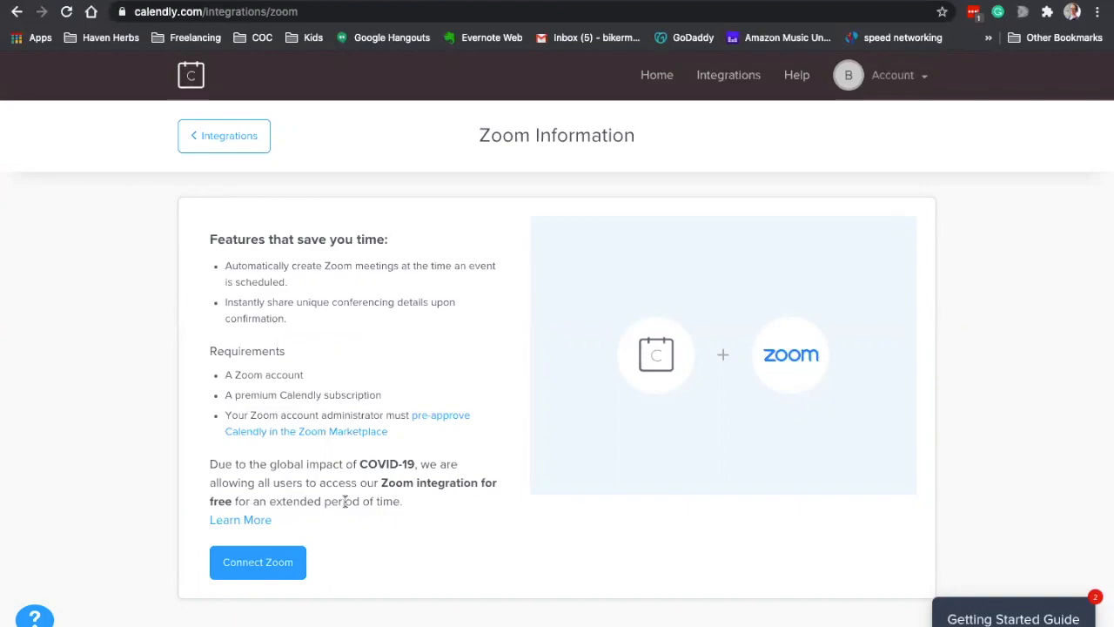
{"action": "left_click", "coordinate": [286, 571]}
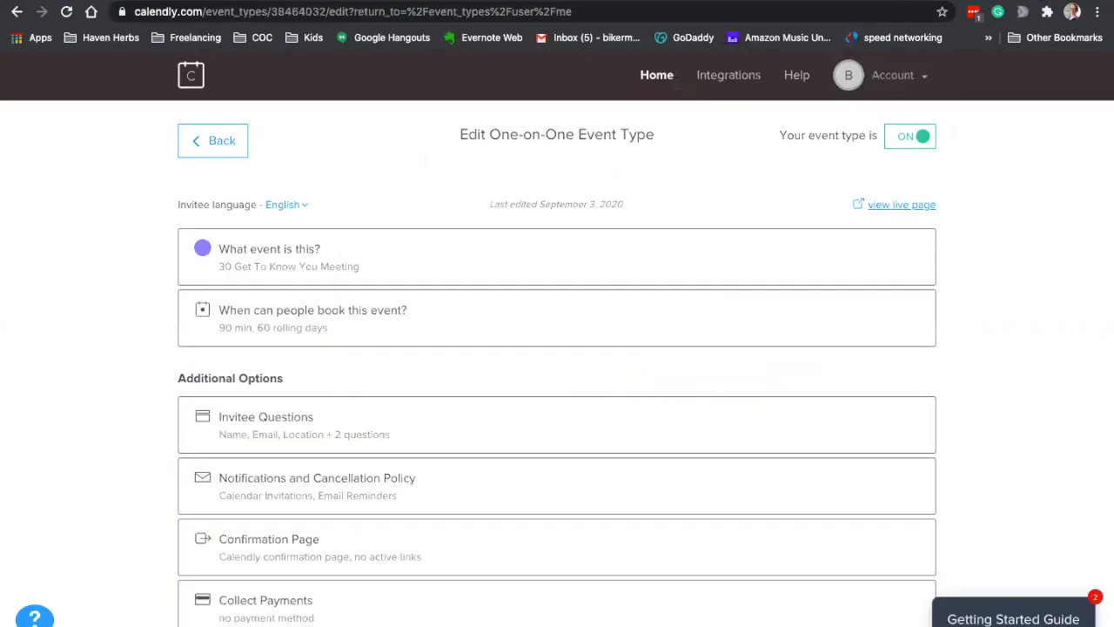
{"action": "left_click", "coordinate": [656, 439]}
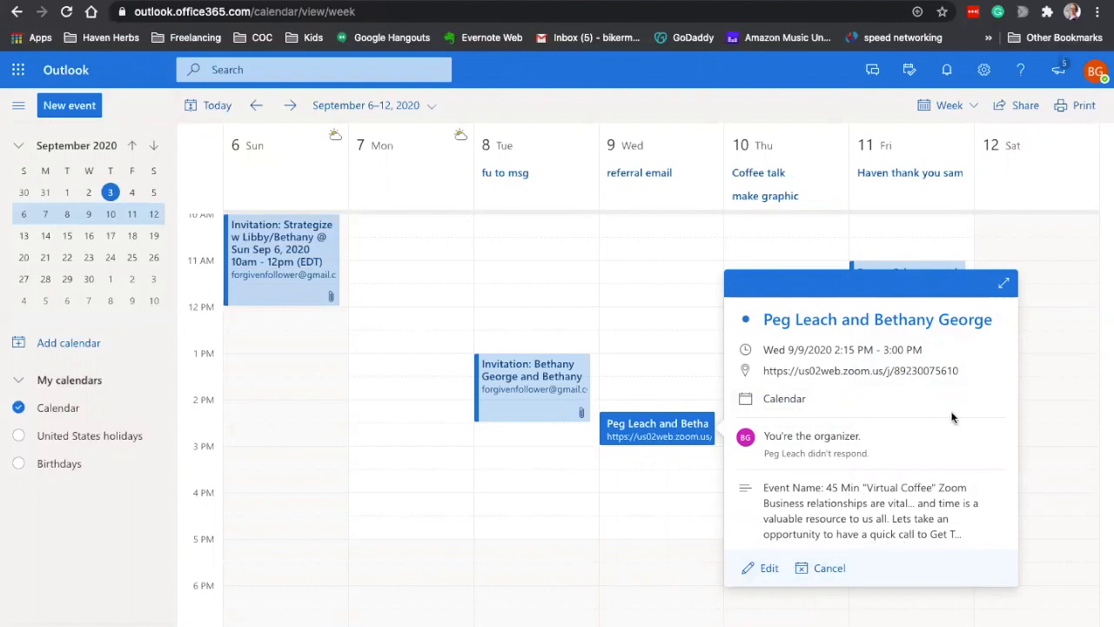
Review the September 9 Zoom meeting's join and reschedule links in full view, then close it.
{"action": "left_click", "coordinate": [1004, 283]}
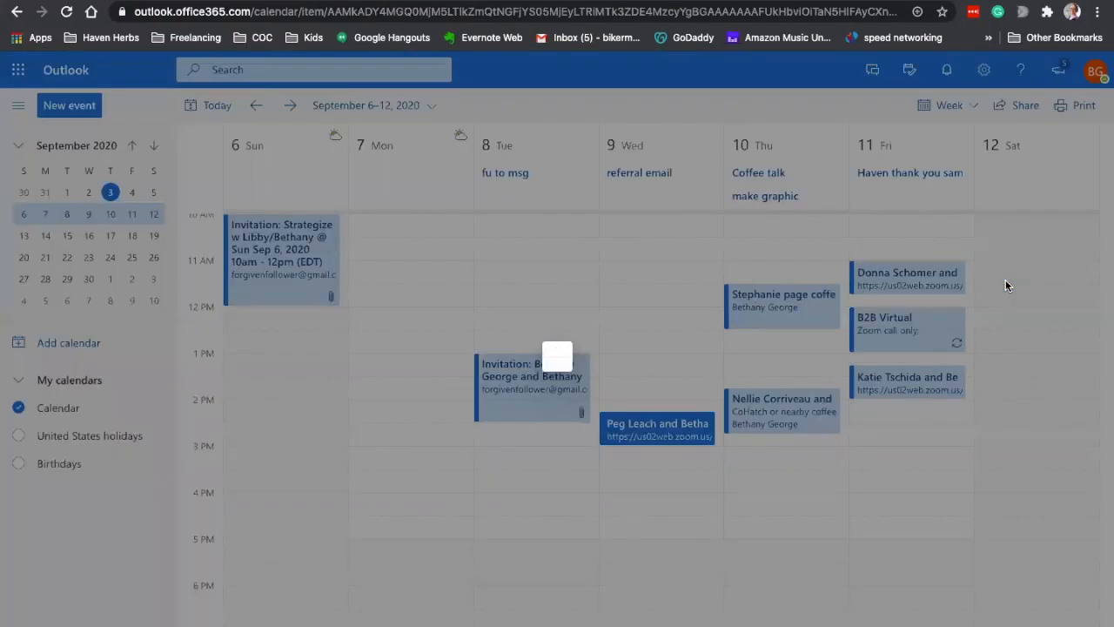
{"action": "scroll", "coordinate": [629, 355], "scroll_direction": "down", "scroll_amount": 5}
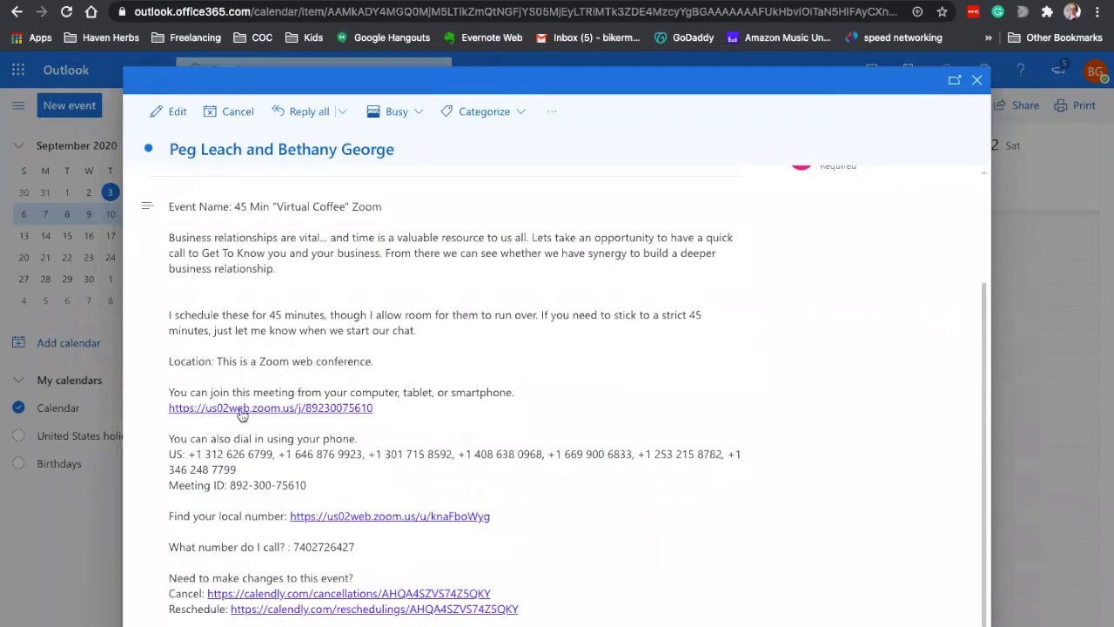
{"action": "scroll", "coordinate": [241, 416], "scroll_direction": "up", "scroll_amount": 5}
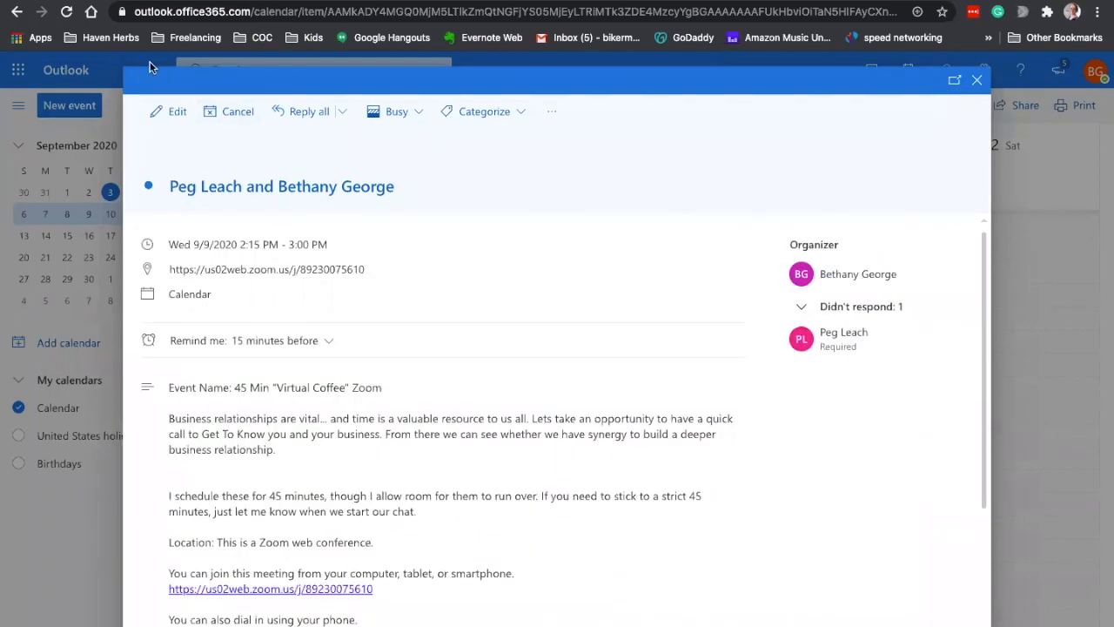
{"action": "left_click", "coordinate": [976, 81]}
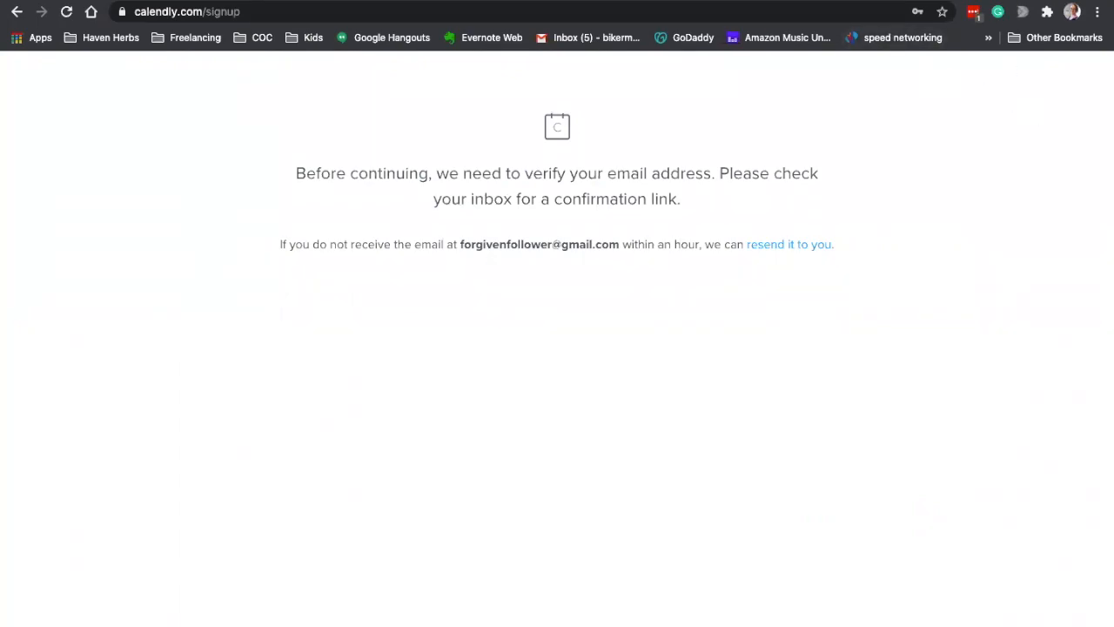
Switch back to the Calendly editor and go to the Event Types home page.
{"action": "key", "text": "ctrl+Tab"}
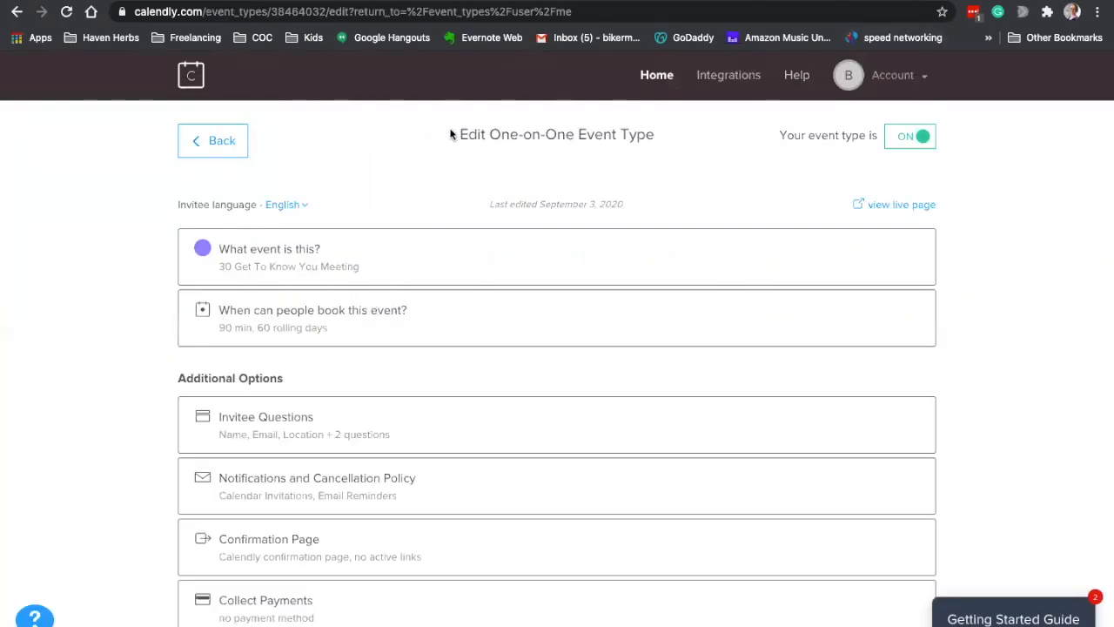
{"action": "left_click", "coordinate": [667, 77]}
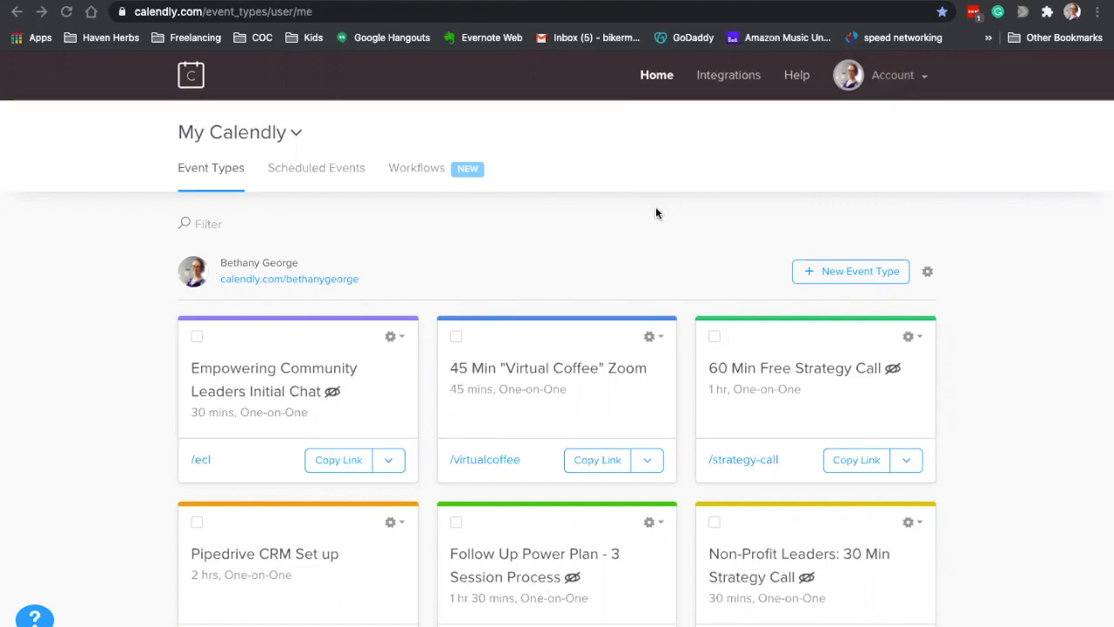
{"action": "scroll", "coordinate": [640, 211], "scroll_direction": "down", "scroll_amount": 3}
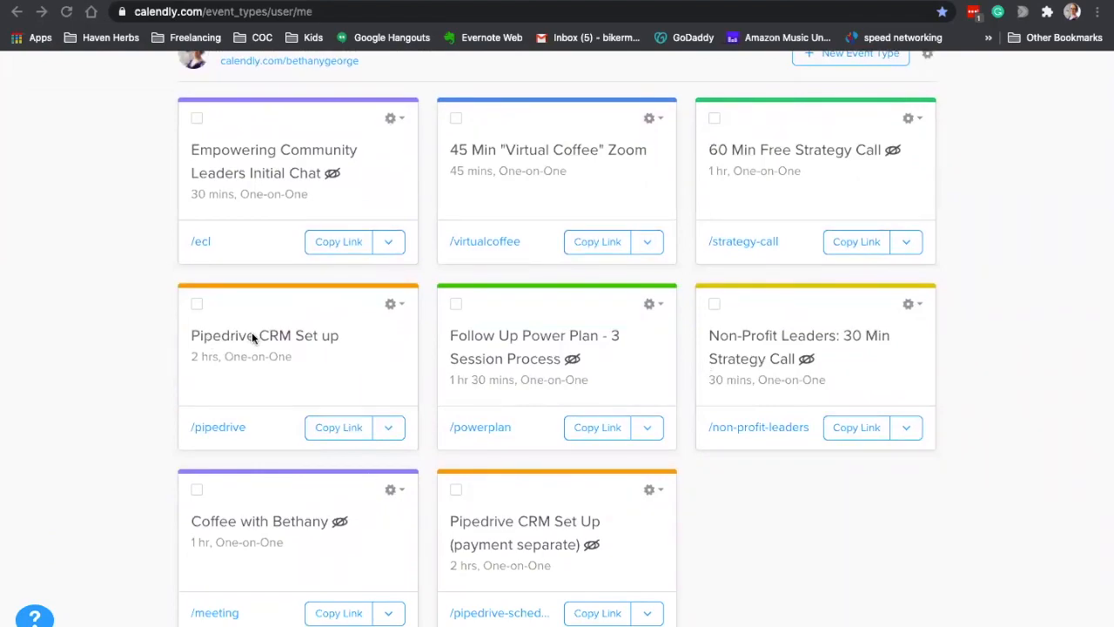
{"action": "scroll", "coordinate": [251, 336], "scroll_direction": "up", "scroll_amount": 3}
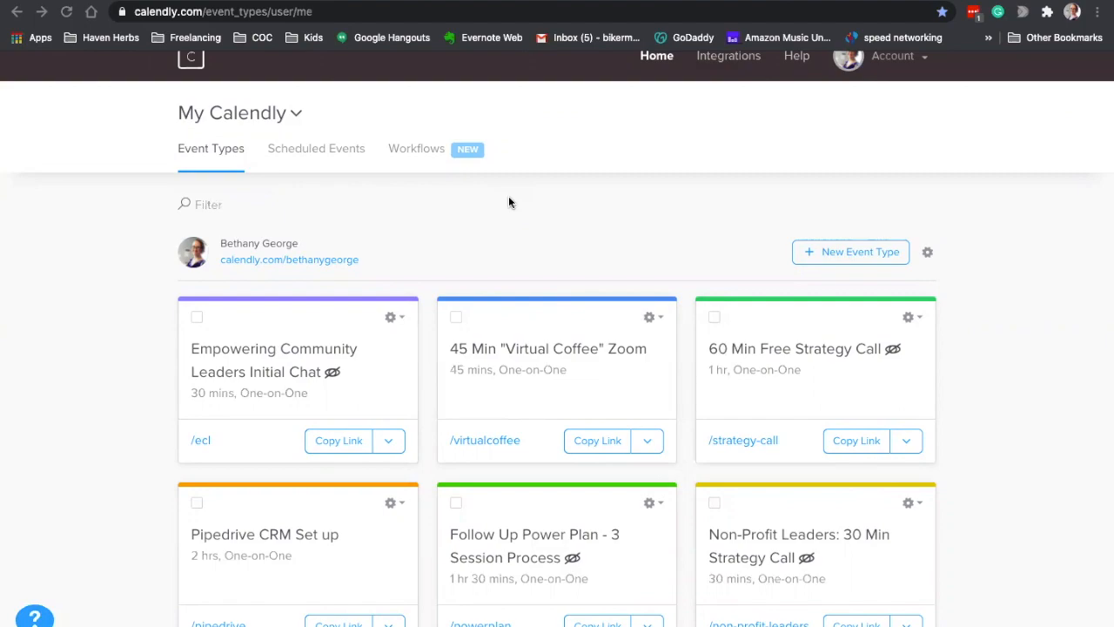
{"action": "scroll", "coordinate": [509, 202], "scroll_direction": "down", "scroll_amount": 2}
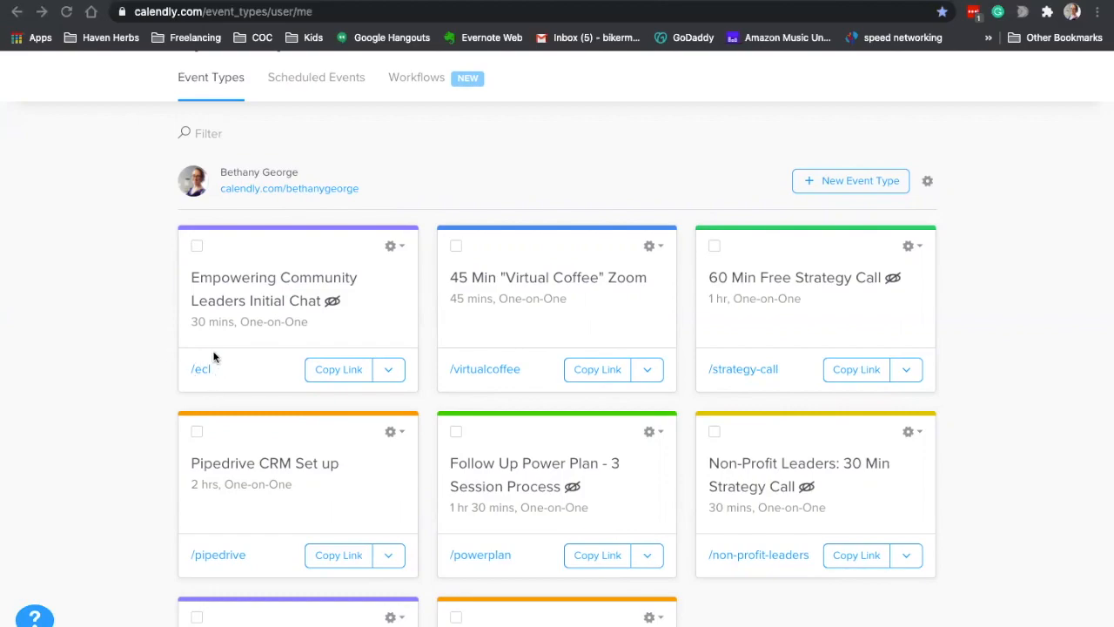
{"action": "left_click", "coordinate": [329, 85]}
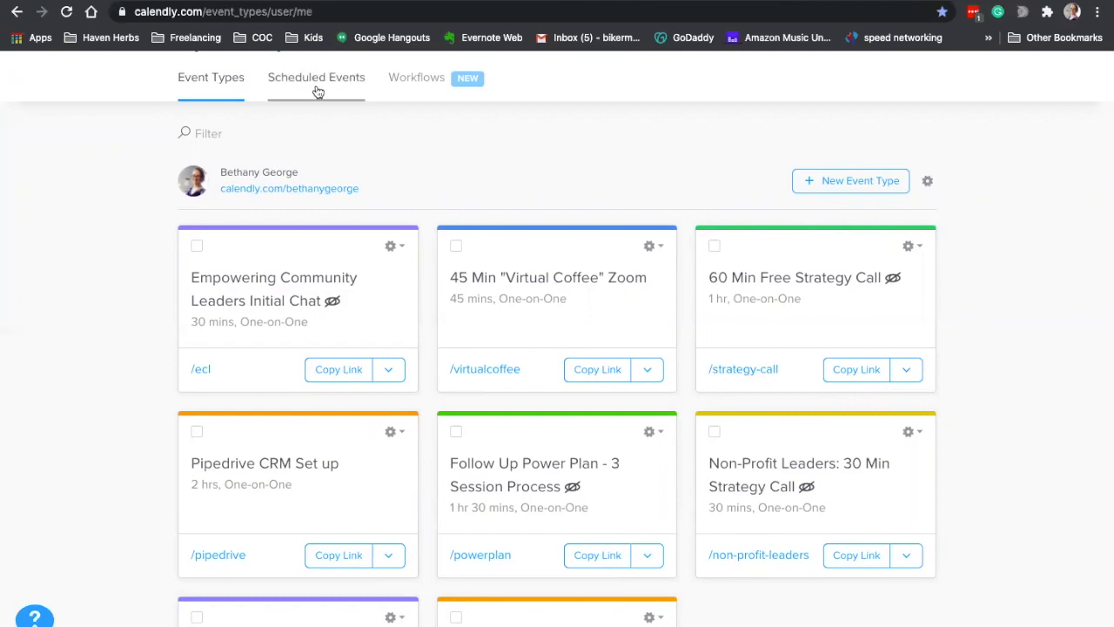
{"action": "scroll", "coordinate": [356, 309], "scroll_direction": "down", "scroll_amount": 4}
{"action": "scroll", "coordinate": [356, 309], "scroll_direction": "down", "scroll_amount": 3}
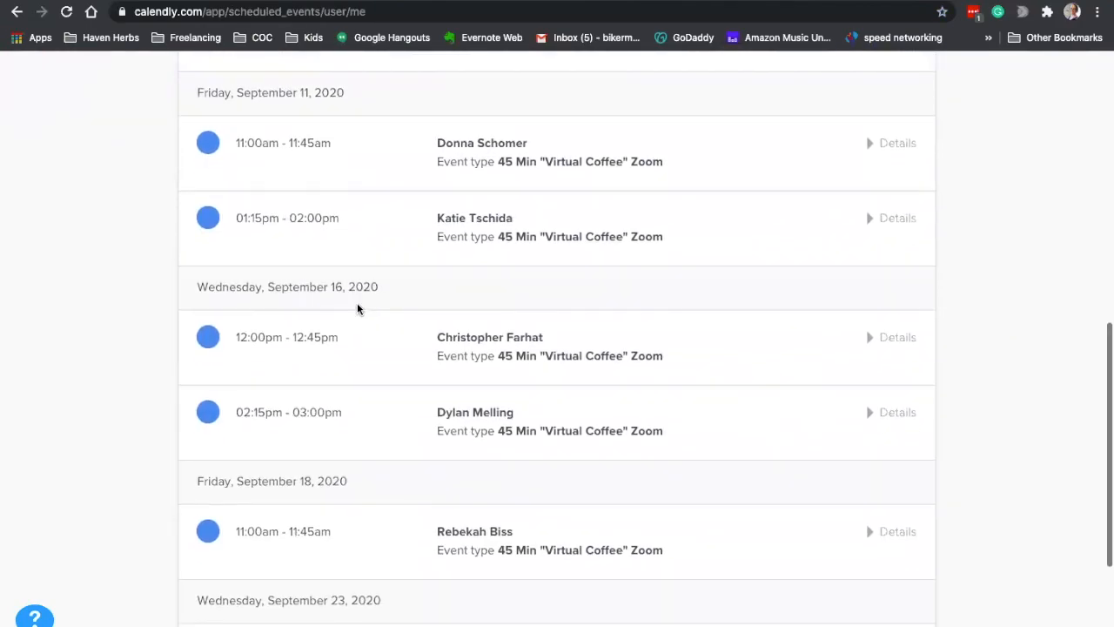
{"action": "scroll", "coordinate": [357, 305], "scroll_direction": "up", "scroll_amount": 8}
{"action": "left_click", "coordinate": [356, 283]}
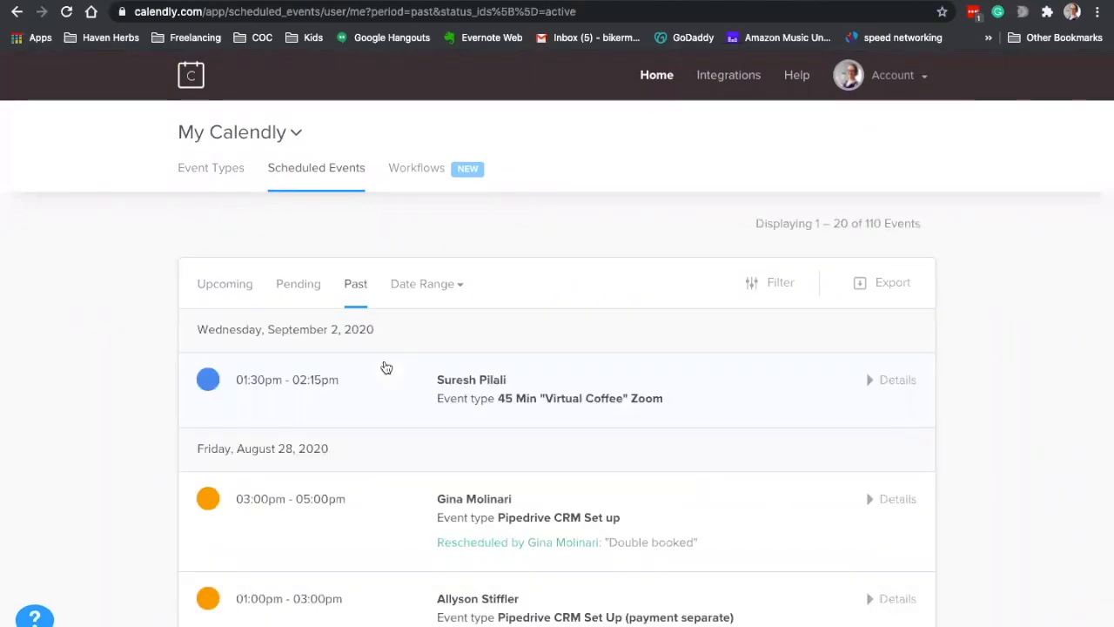
{"action": "scroll", "coordinate": [386, 367], "scroll_direction": "down", "scroll_amount": 5}
{"action": "scroll", "coordinate": [386, 367], "scroll_direction": "down", "scroll_amount": 4}
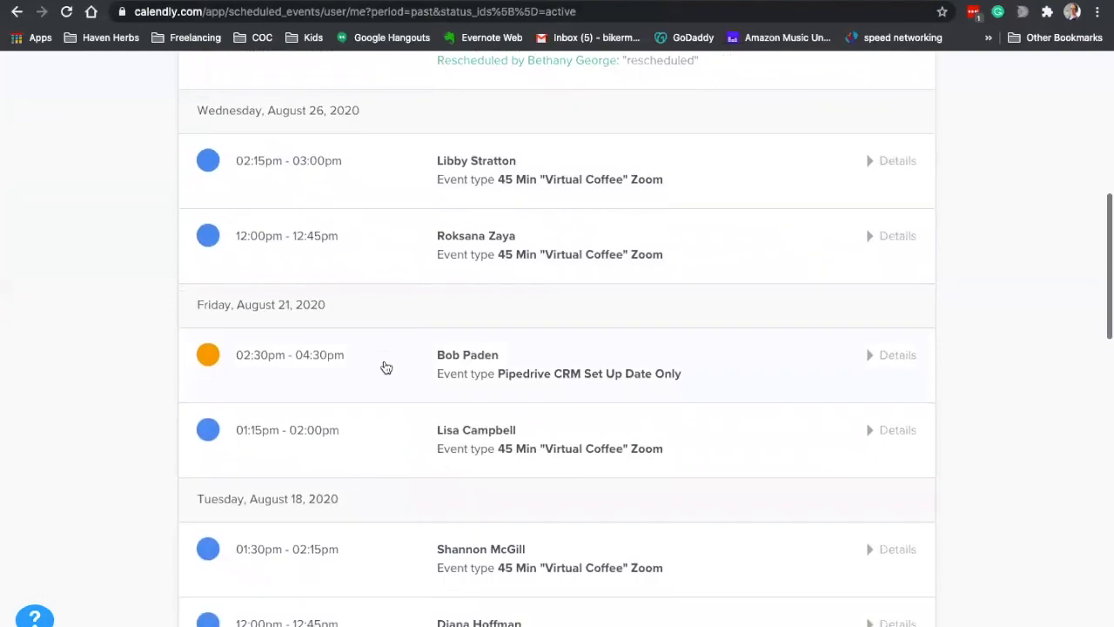
{"action": "scroll", "coordinate": [386, 366], "scroll_direction": "up", "scroll_amount": 2}
{"action": "scroll", "coordinate": [385, 367], "scroll_direction": "up", "scroll_amount": 5}
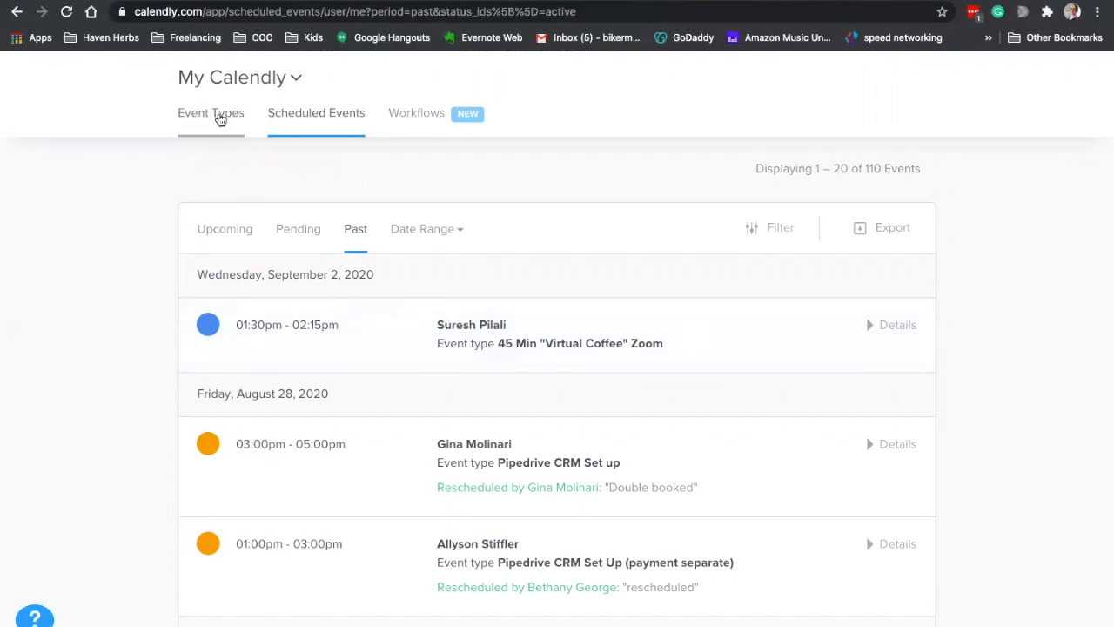
{"action": "left_click", "coordinate": [221, 119]}
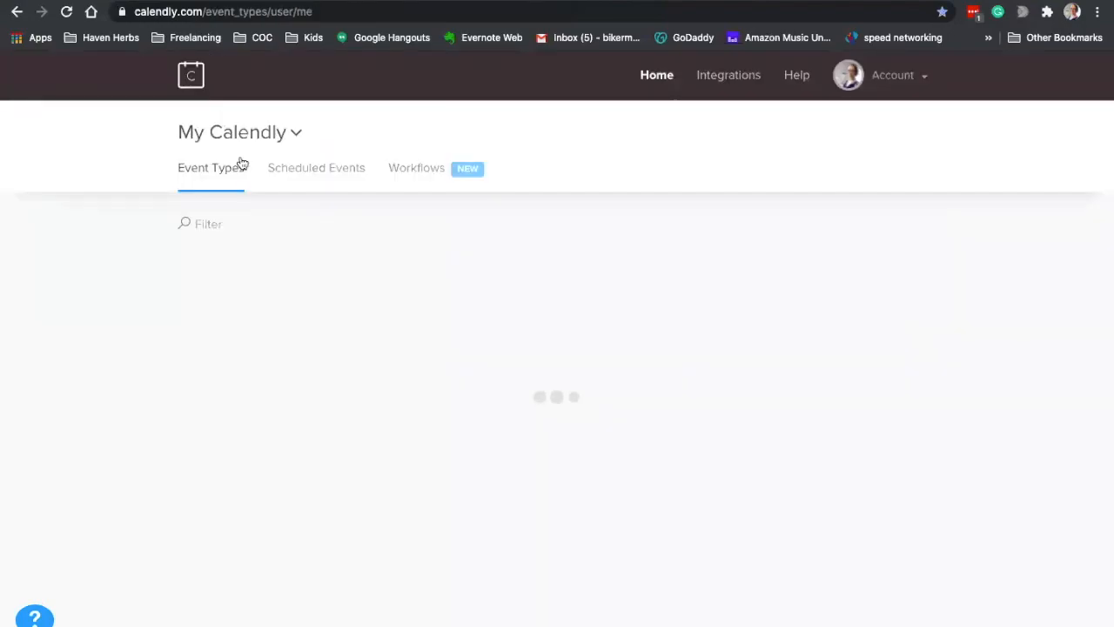